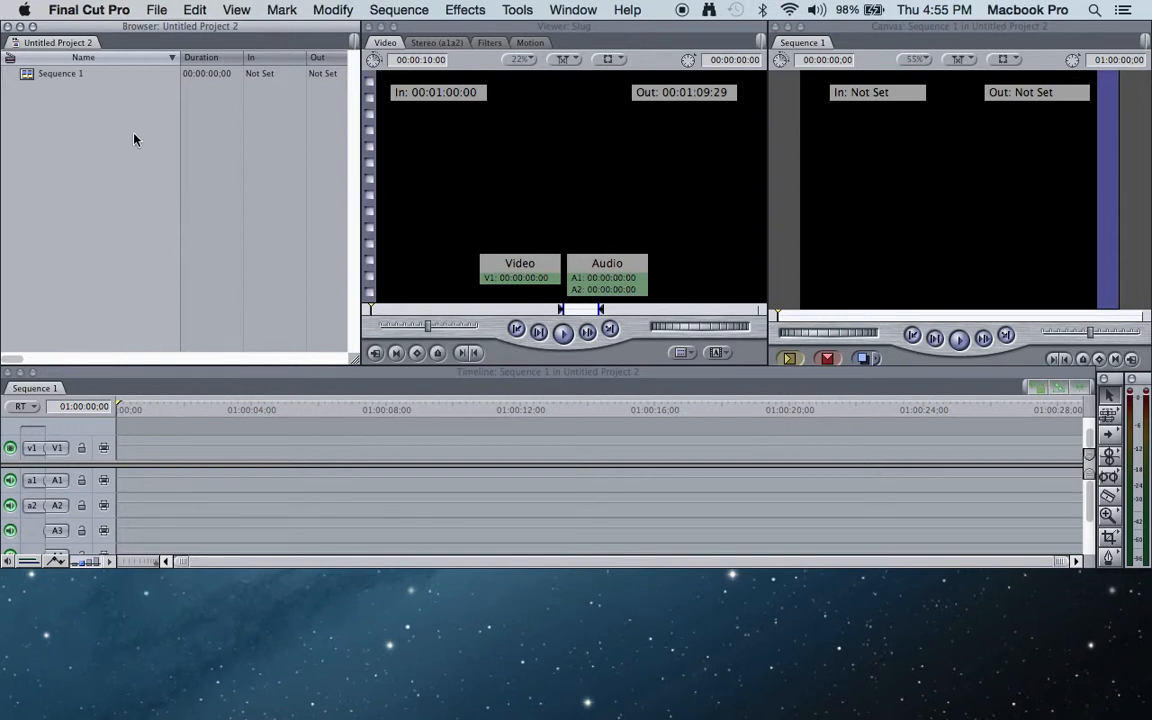
- Choose Test2[FCP7]_xmeml.xml from the V-Station HD Projects folder in Movies as the XML file to import
{"action": "left_click", "coordinate": [157, 11]}
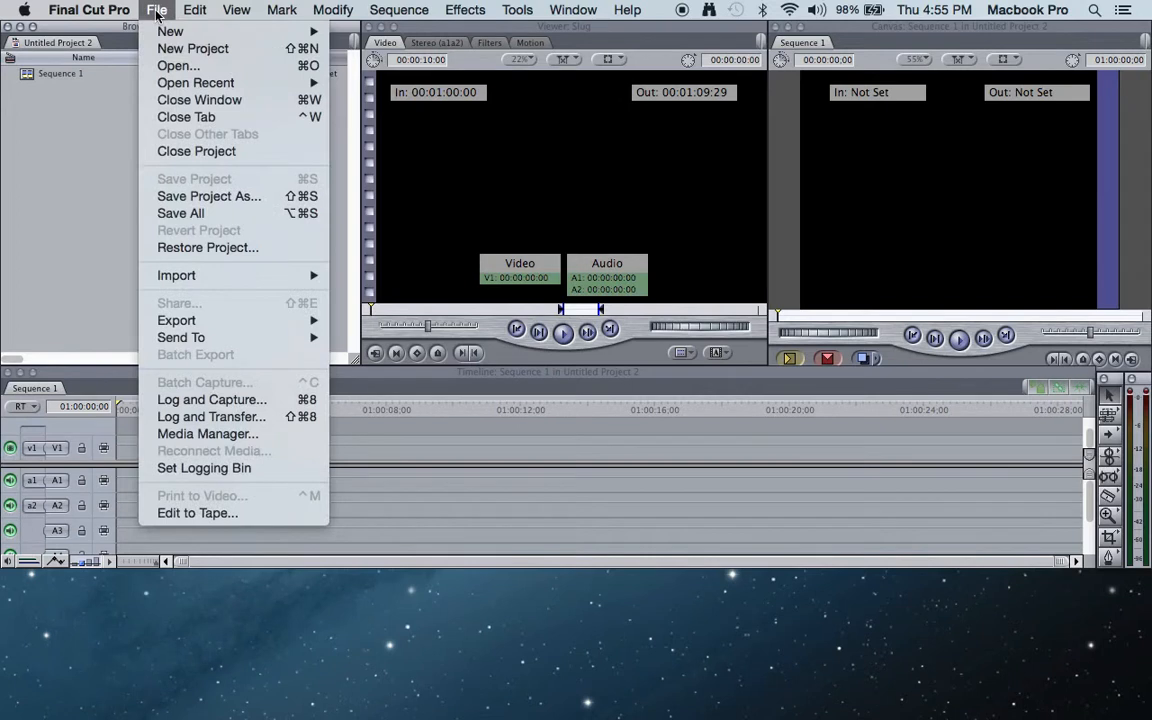
{"action": "mouse_move", "coordinate": [204, 276]}
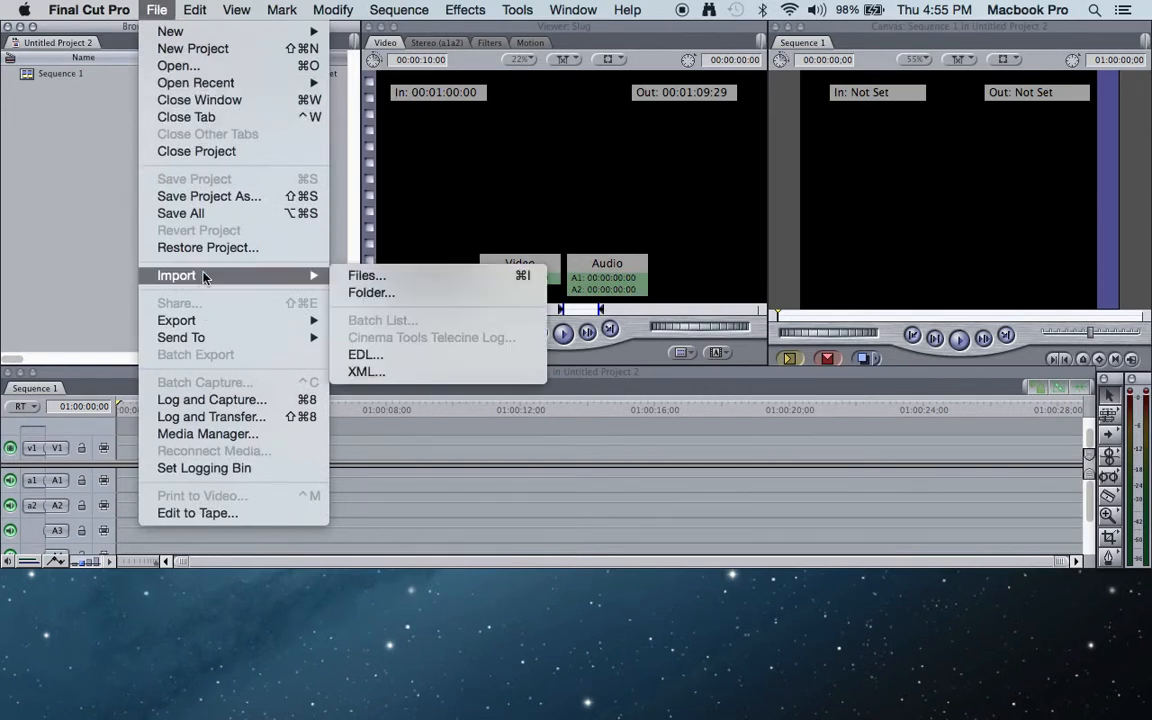
{"action": "left_click", "coordinate": [366, 373]}
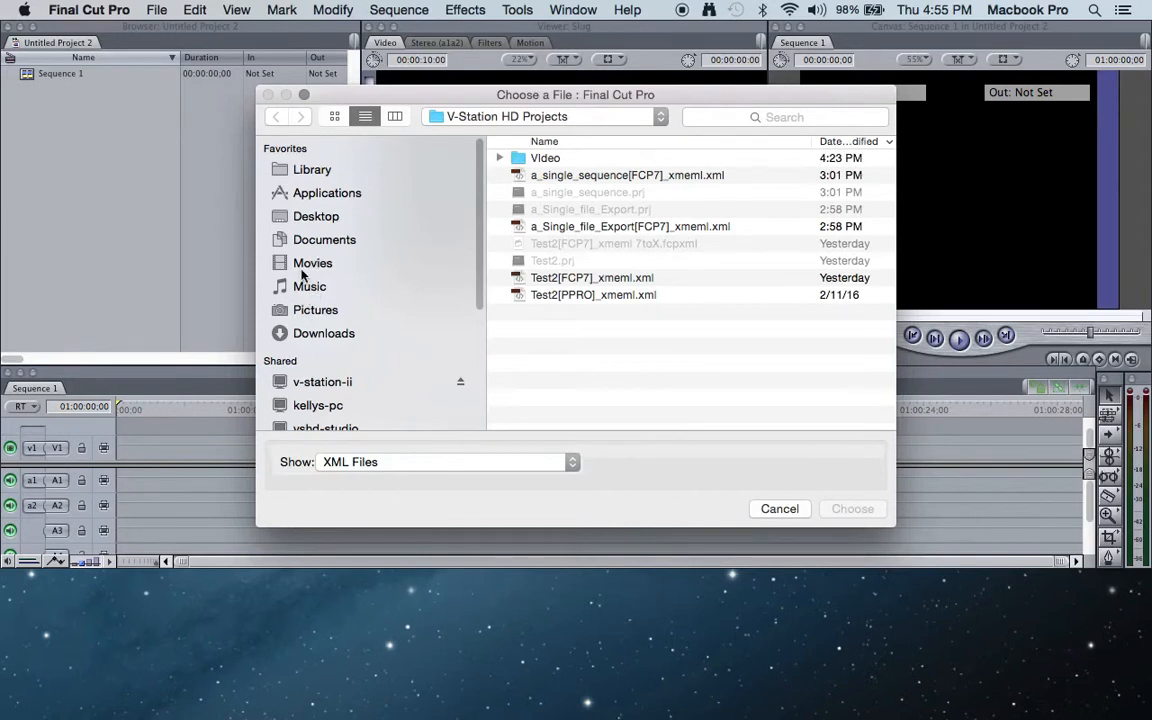
{"action": "left_click", "coordinate": [301, 265]}
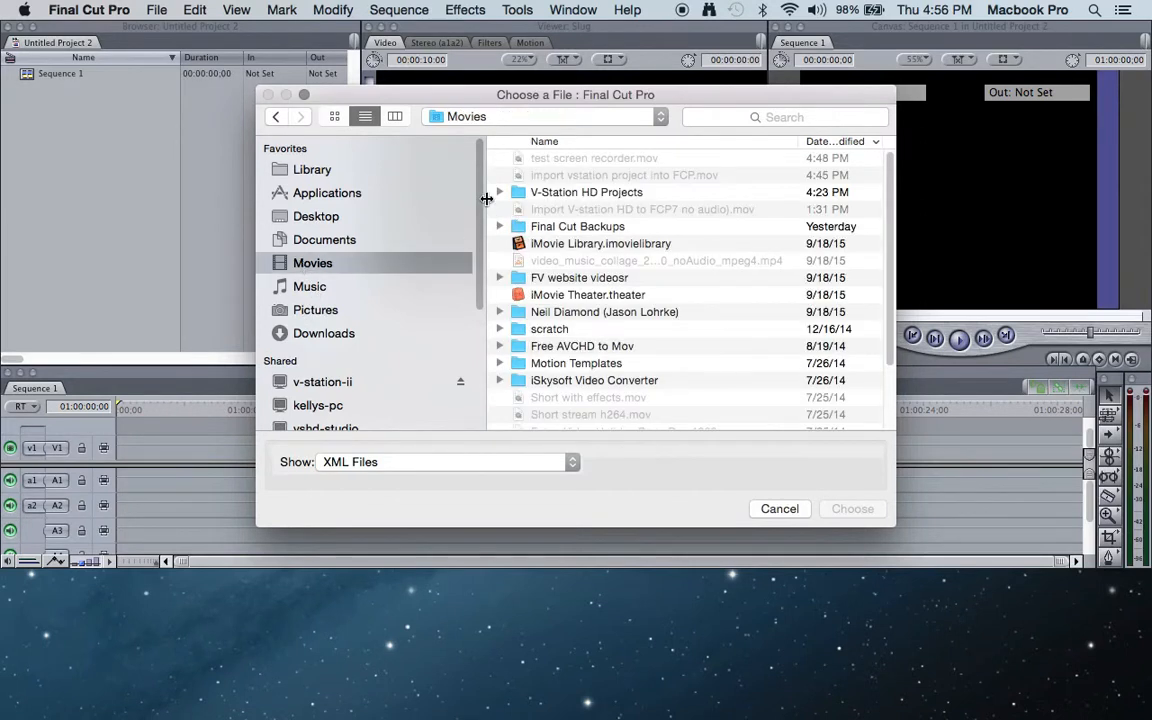
{"action": "left_click", "coordinate": [499, 193]}
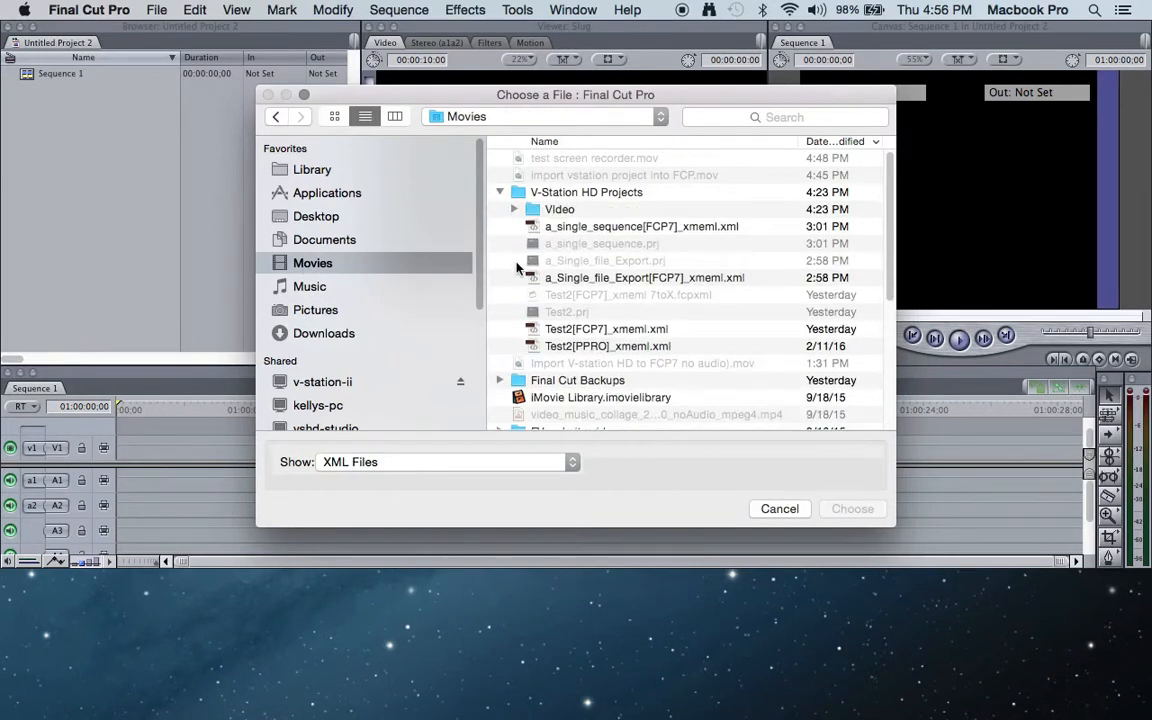
{"action": "left_click", "coordinate": [588, 332]}
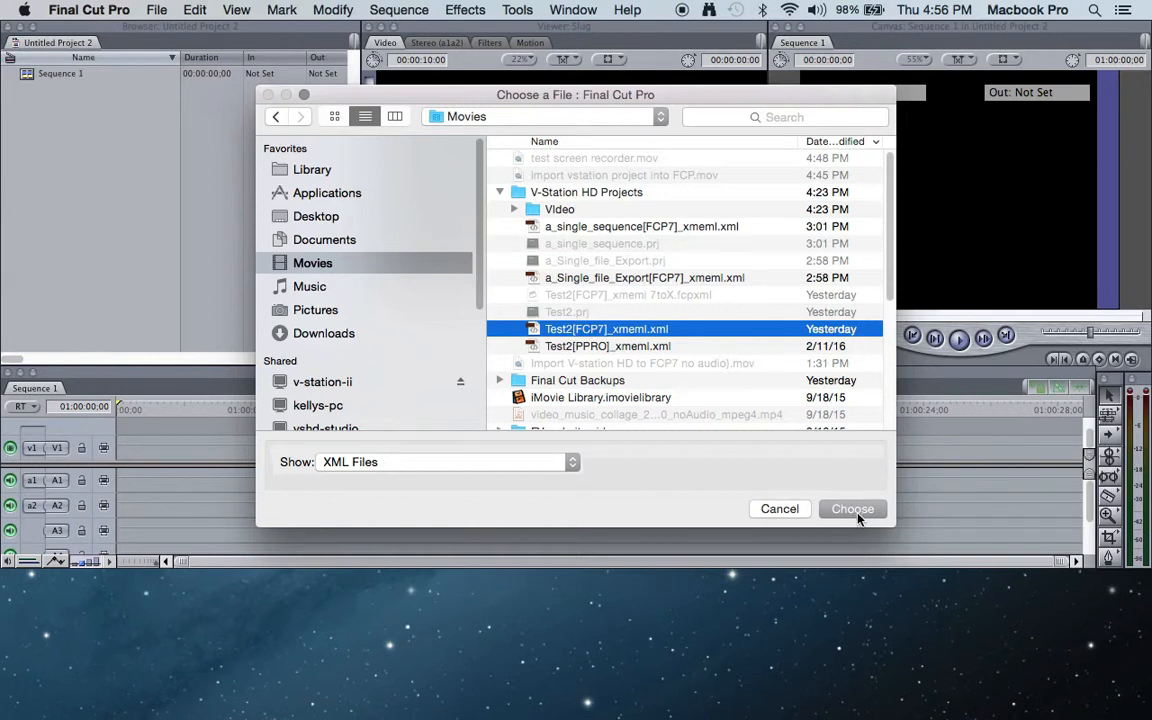
{"action": "left_click", "coordinate": [853, 509]}
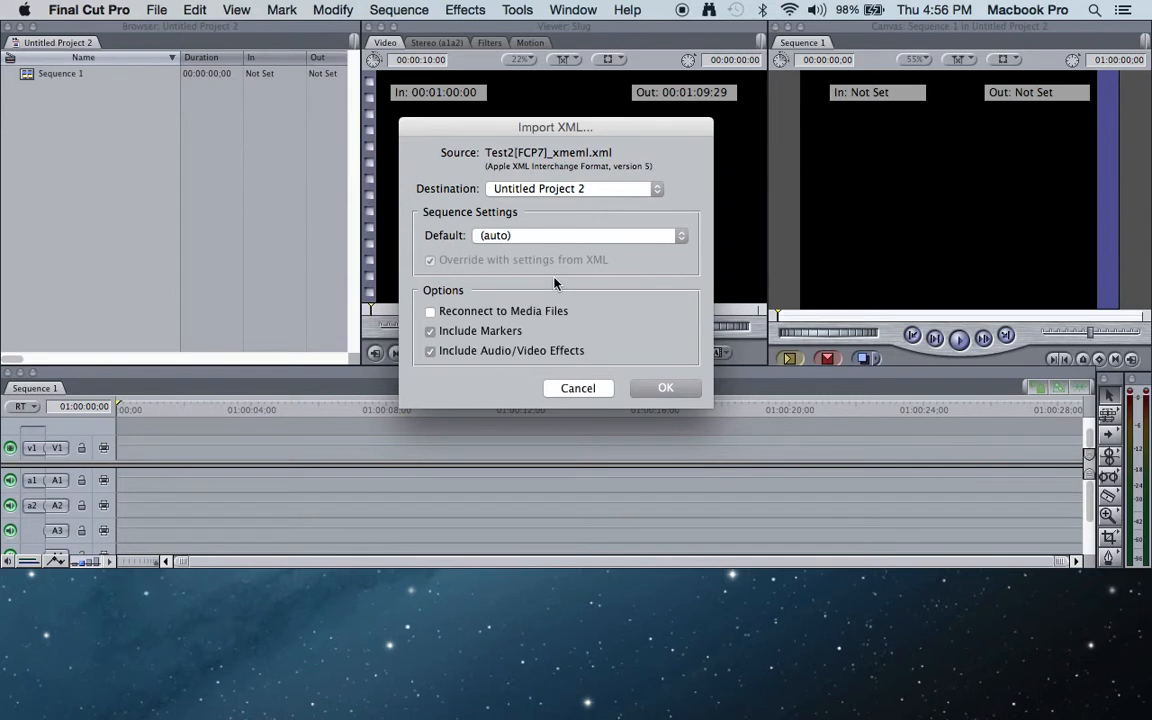
- Import the XML into a newly created project saved on the Desktop as my sample import.fcp
{"action": "left_click", "coordinate": [655, 192]}
{"action": "left_click", "coordinate": [609, 174]}
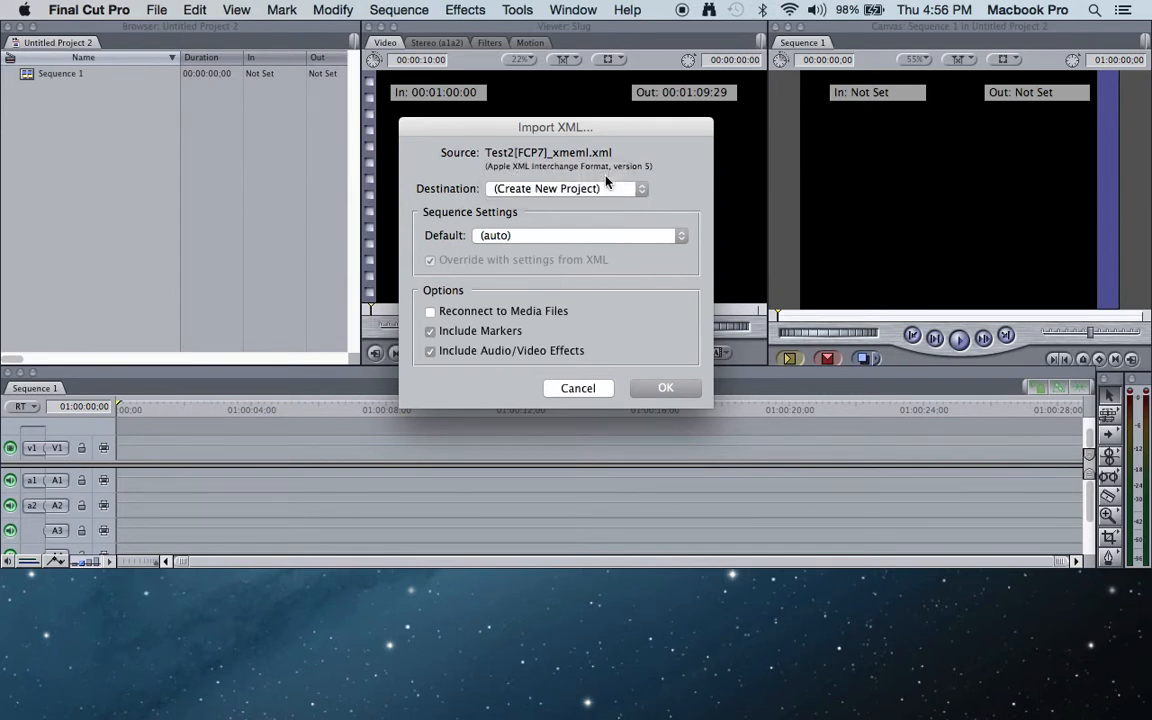
{"action": "left_click", "coordinate": [650, 388]}
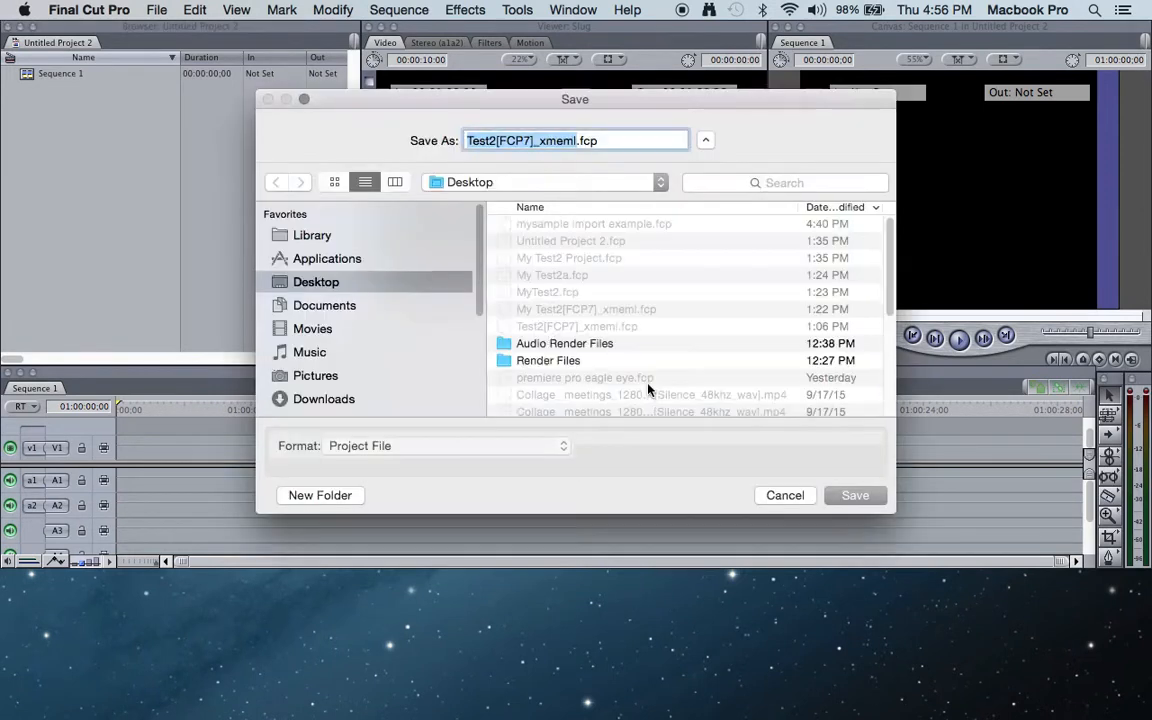
{"action": "left_click", "coordinate": [570, 140]}
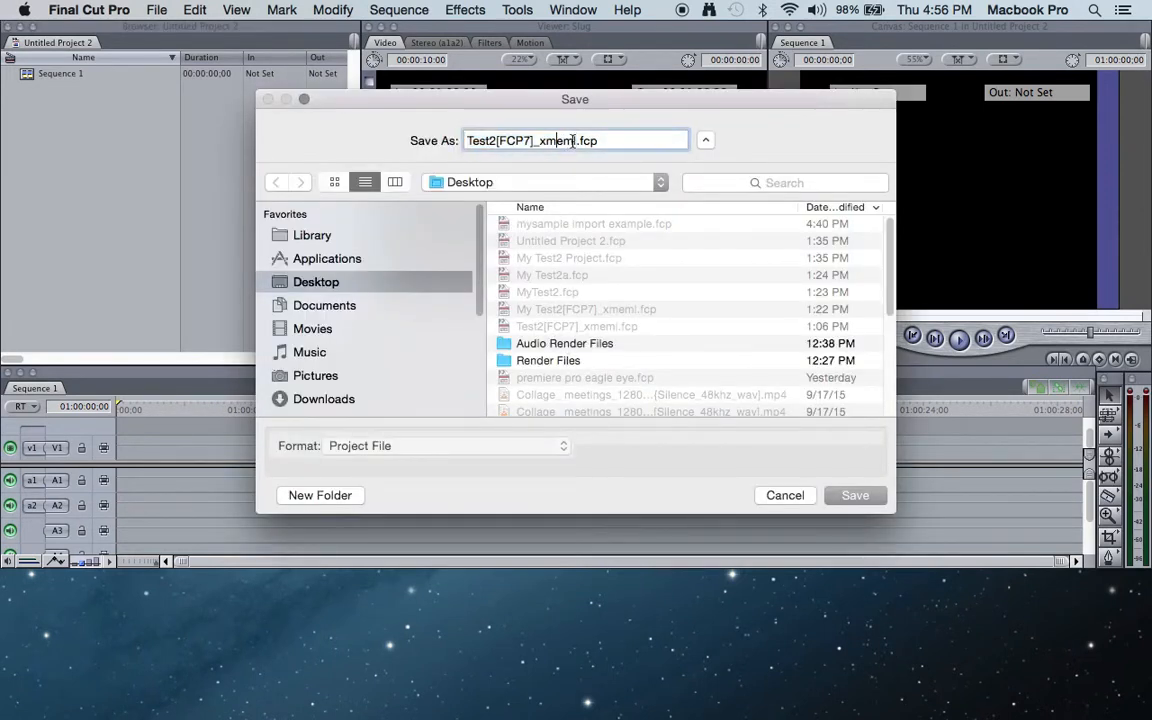
{"action": "left_click_drag", "start_coordinate": [576, 141], "coordinate": [461, 135]}
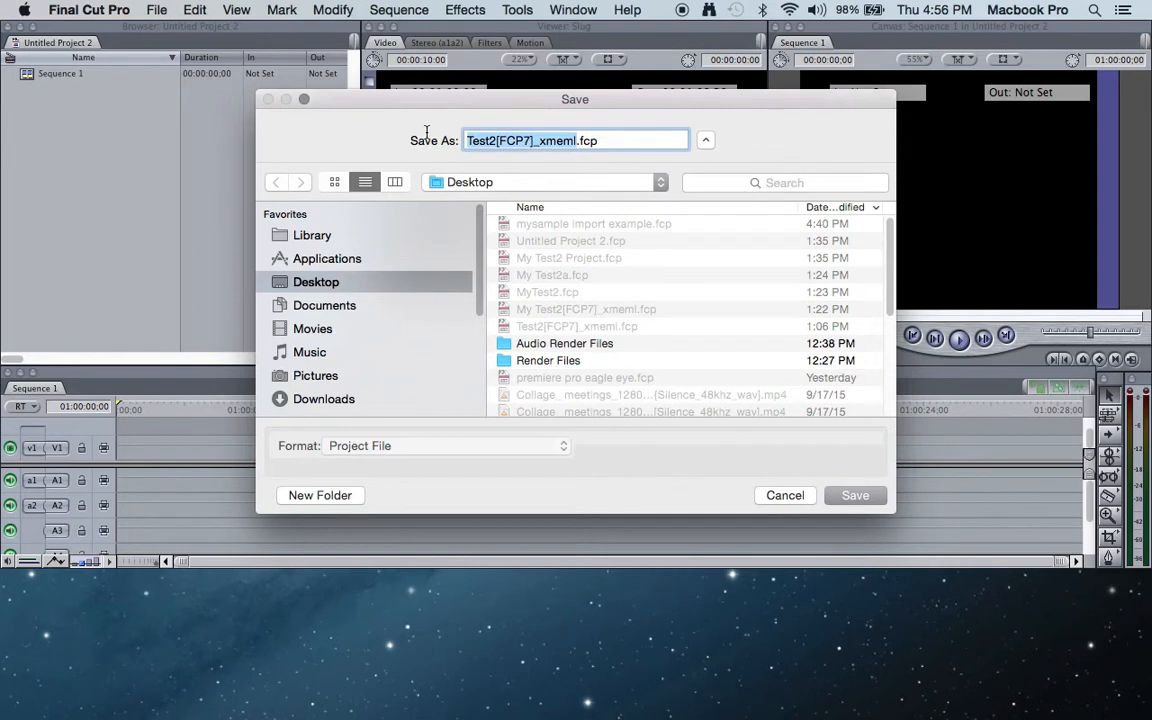
{"action": "type", "text": "my sam"}
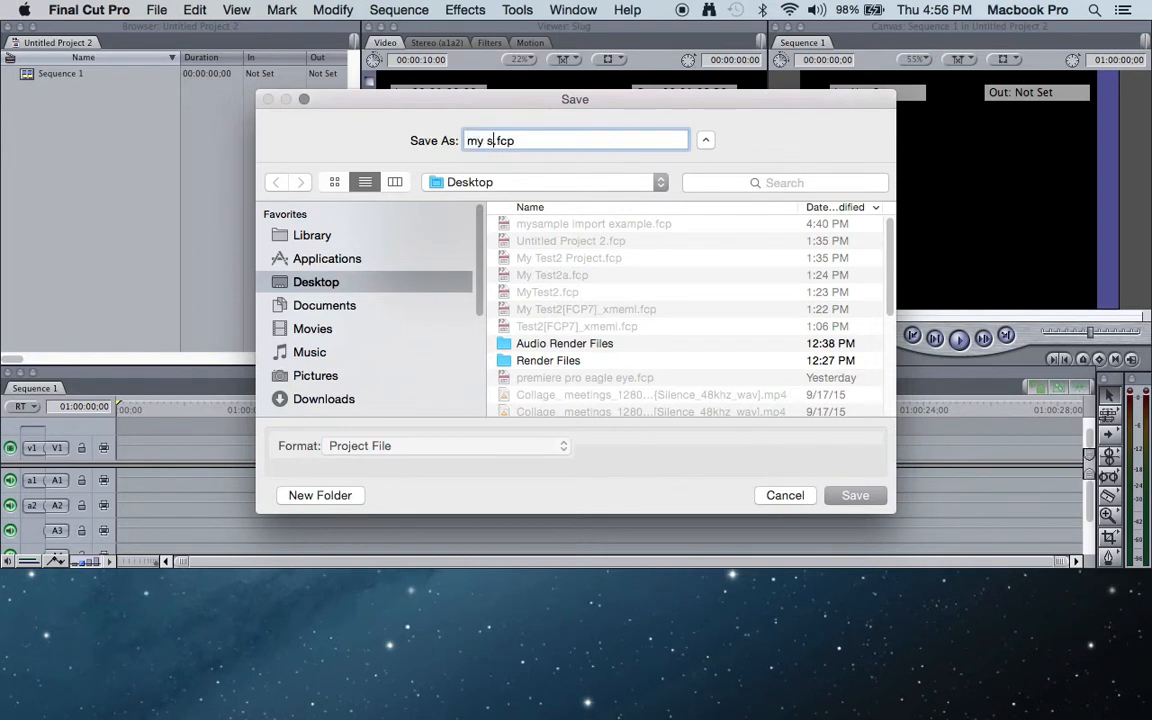
{"action": "type", "text": "ple import"}
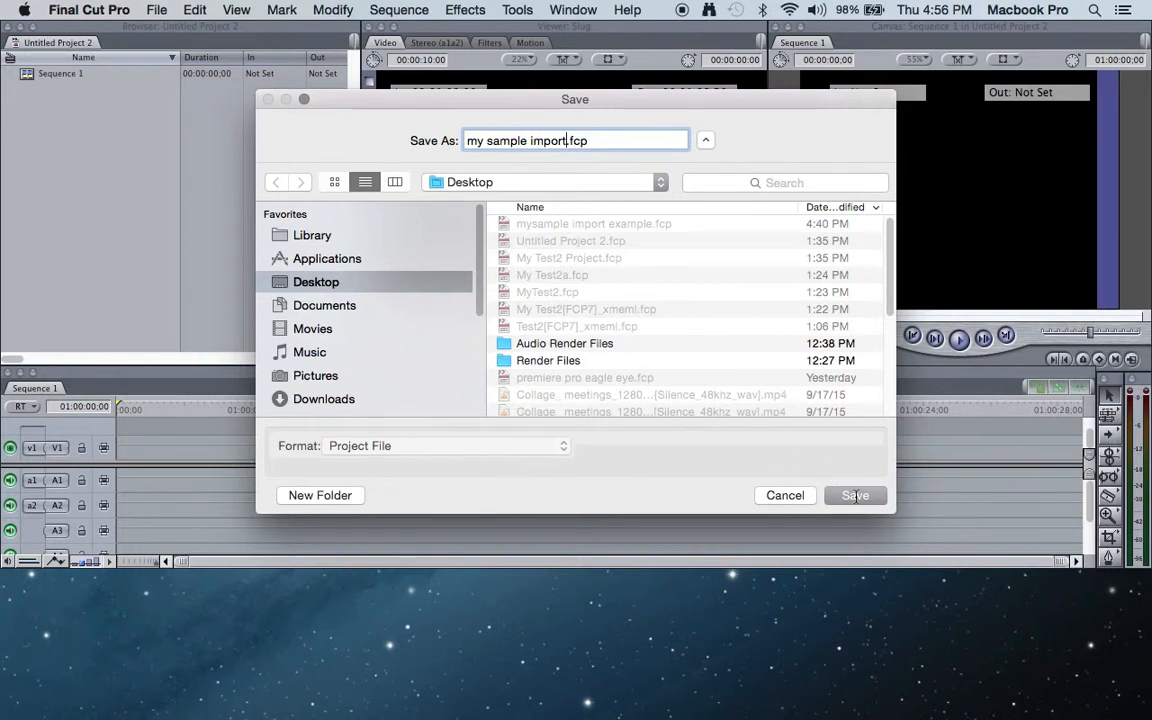
{"action": "left_click", "coordinate": [855, 495]}
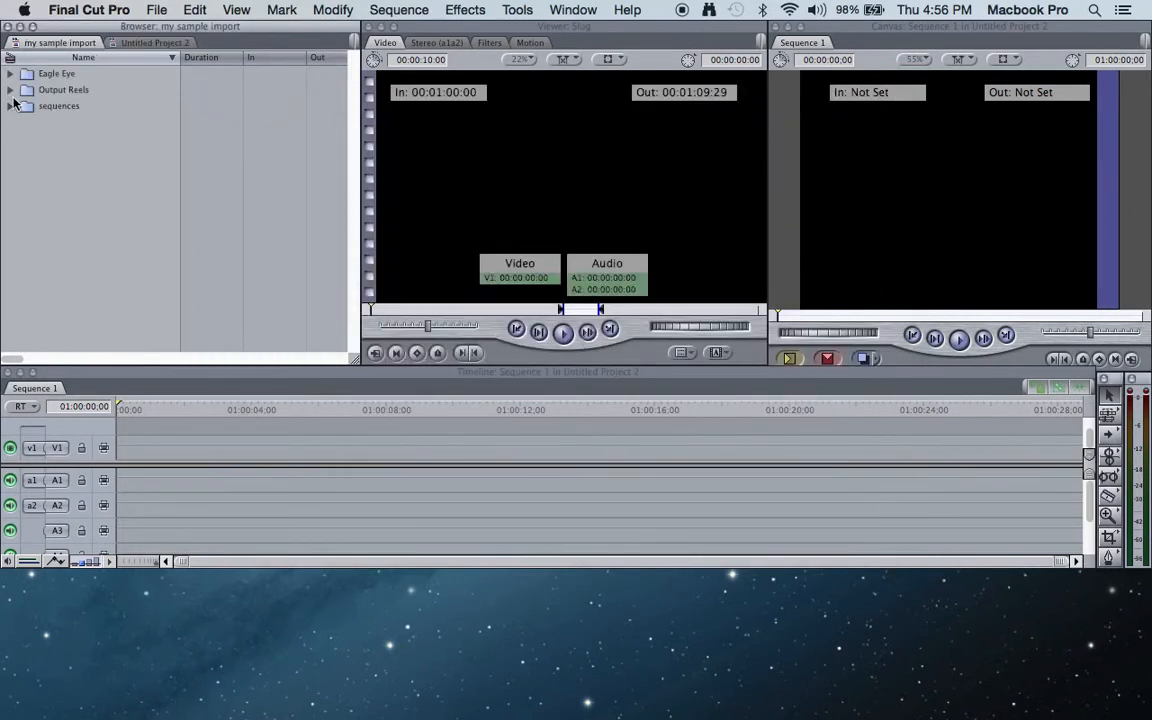
- Expand the Eagle Eye, Output Reels and sequences bins to inspect the imported clips and sequences
{"action": "left_click", "coordinate": [10, 74]}
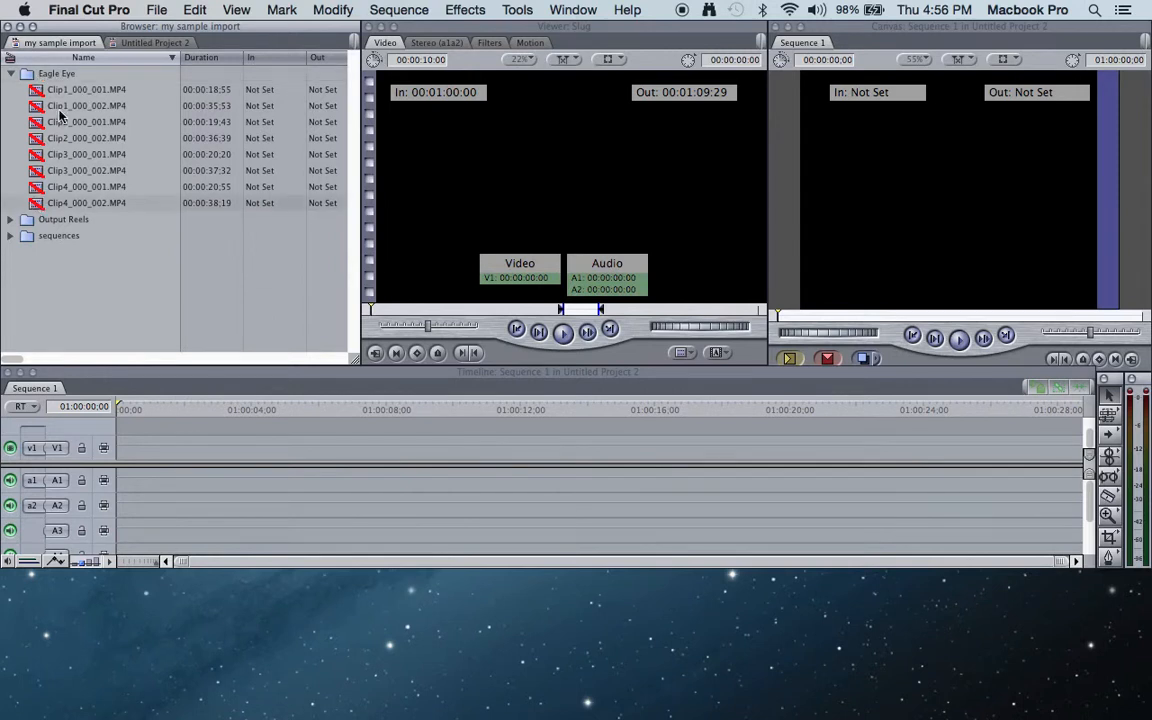
{"action": "left_click", "coordinate": [11, 220]}
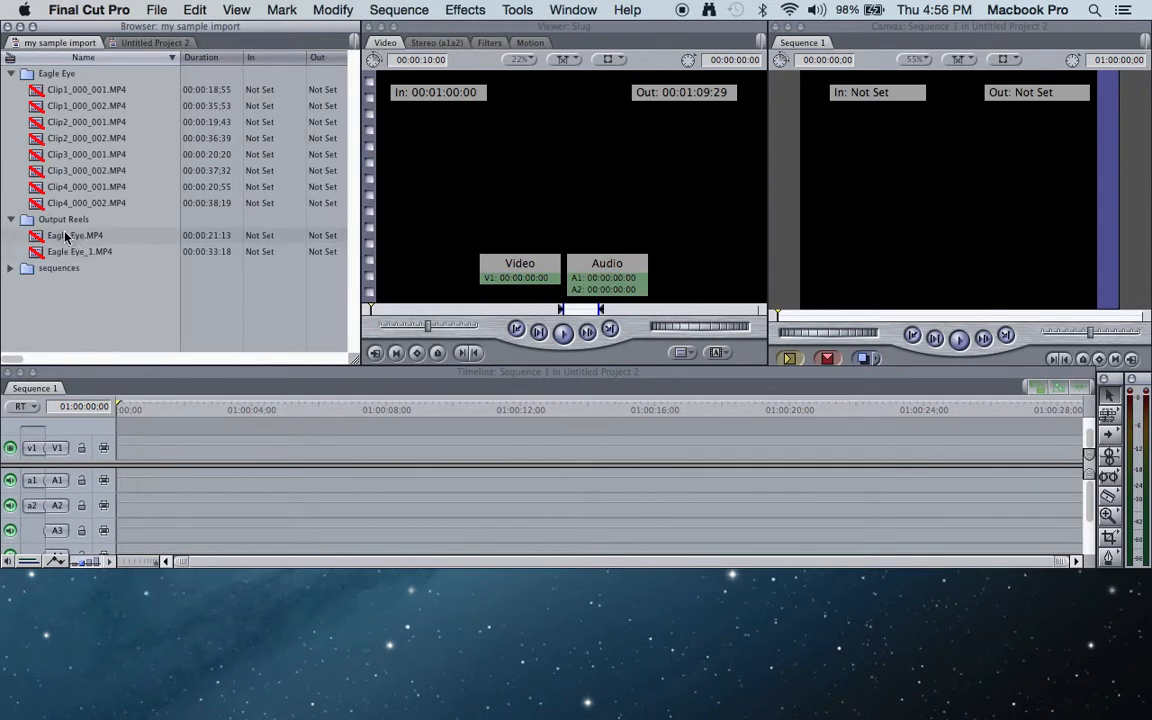
{"action": "left_click", "coordinate": [10, 268]}
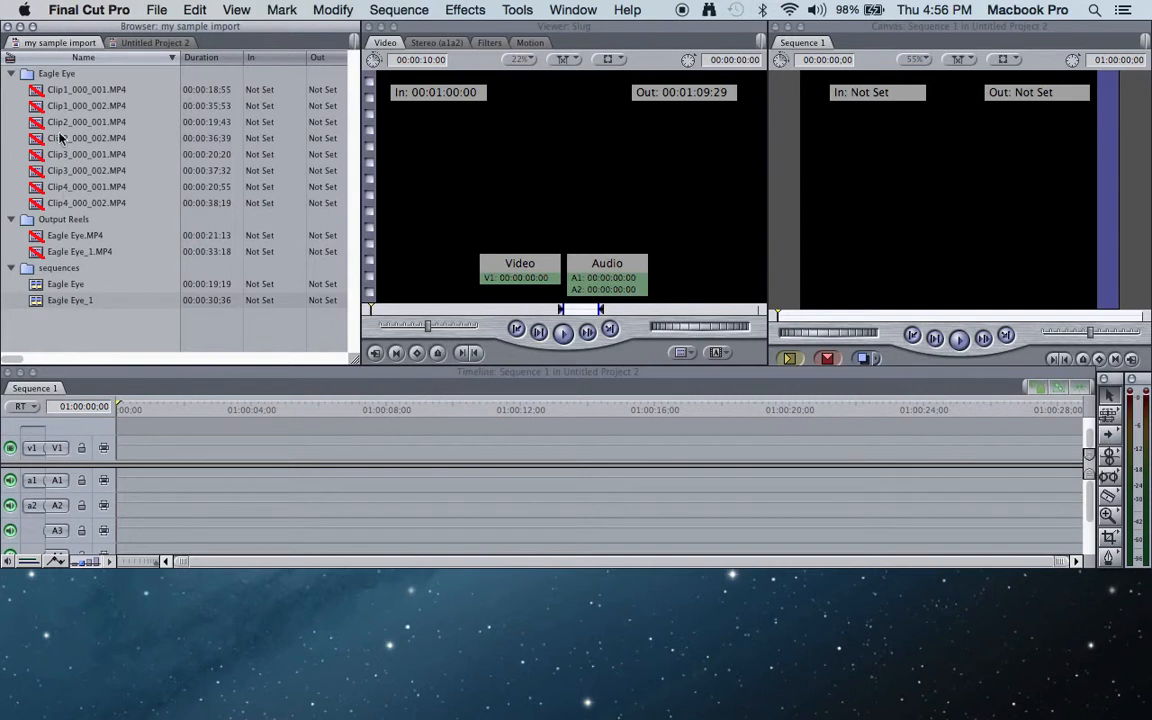
- Start reconnecting media for the offline clips in the Eagle Eye bin
{"action": "left_click", "coordinate": [58, 76]}
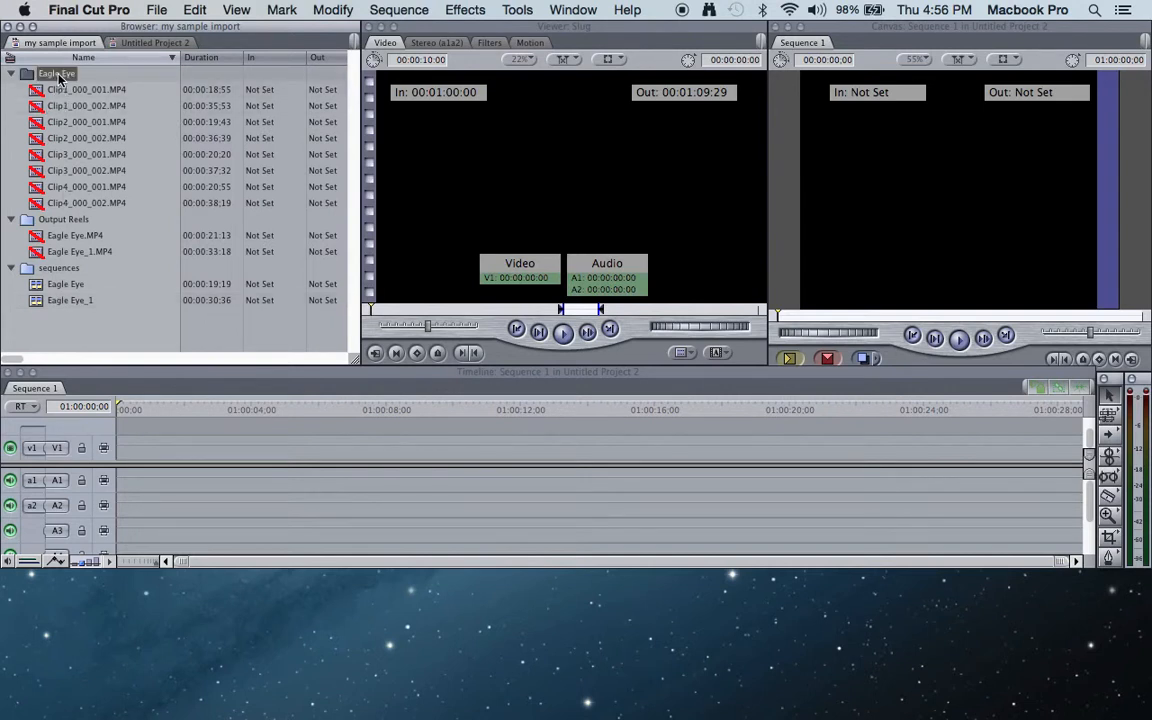
{"action": "left_click", "coordinate": [156, 11]}
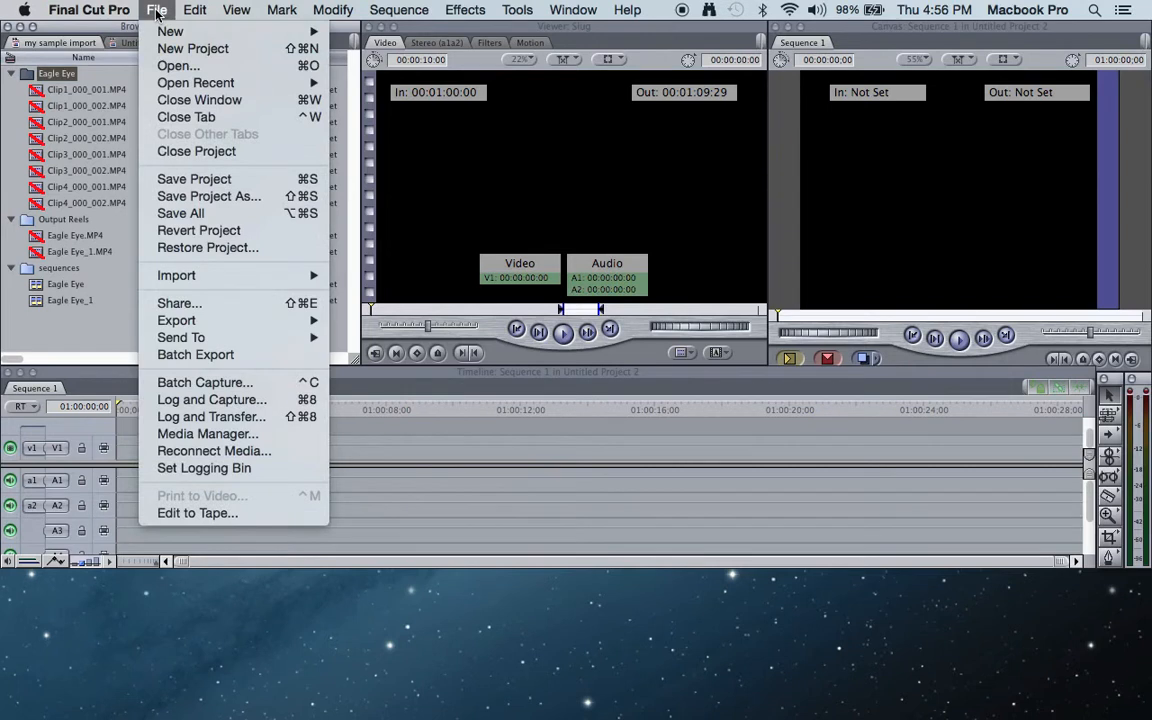
{"action": "left_click", "coordinate": [228, 452]}
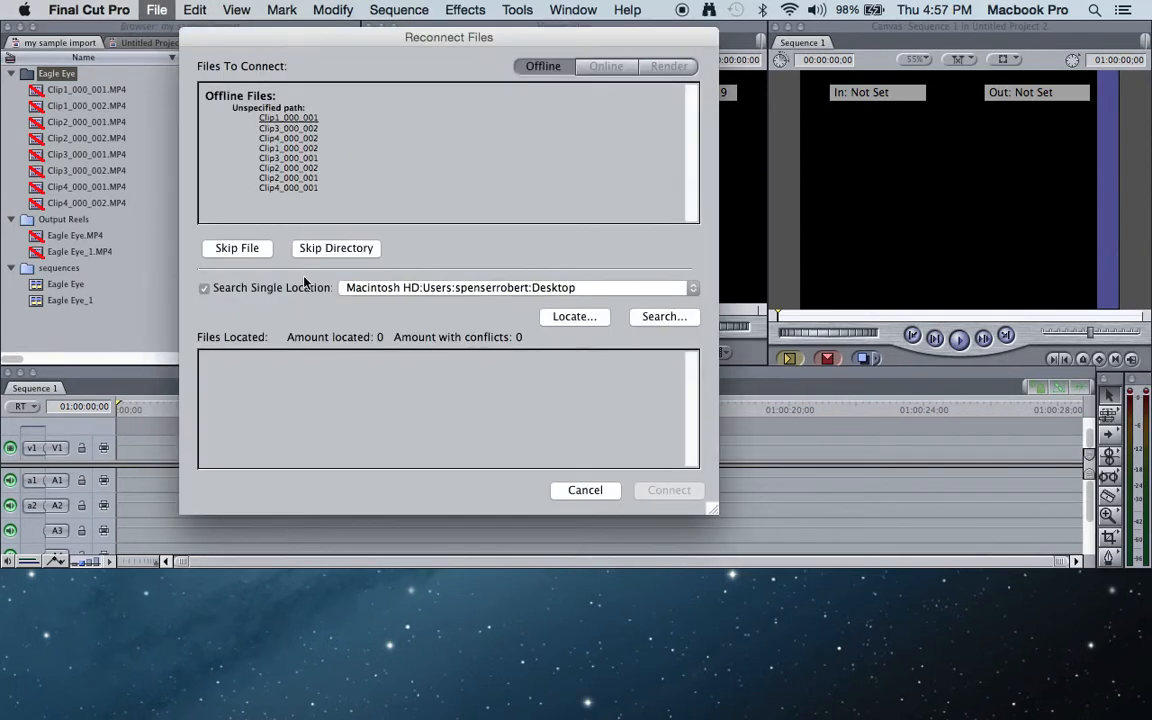
- Locate Clip1_000_001.MP4 in the Movies folder under V-Station HD Projects, Video, Premiere Pro Test2, Eagle Eye and choose it as the matching file
{"action": "left_click", "coordinate": [570, 321]}
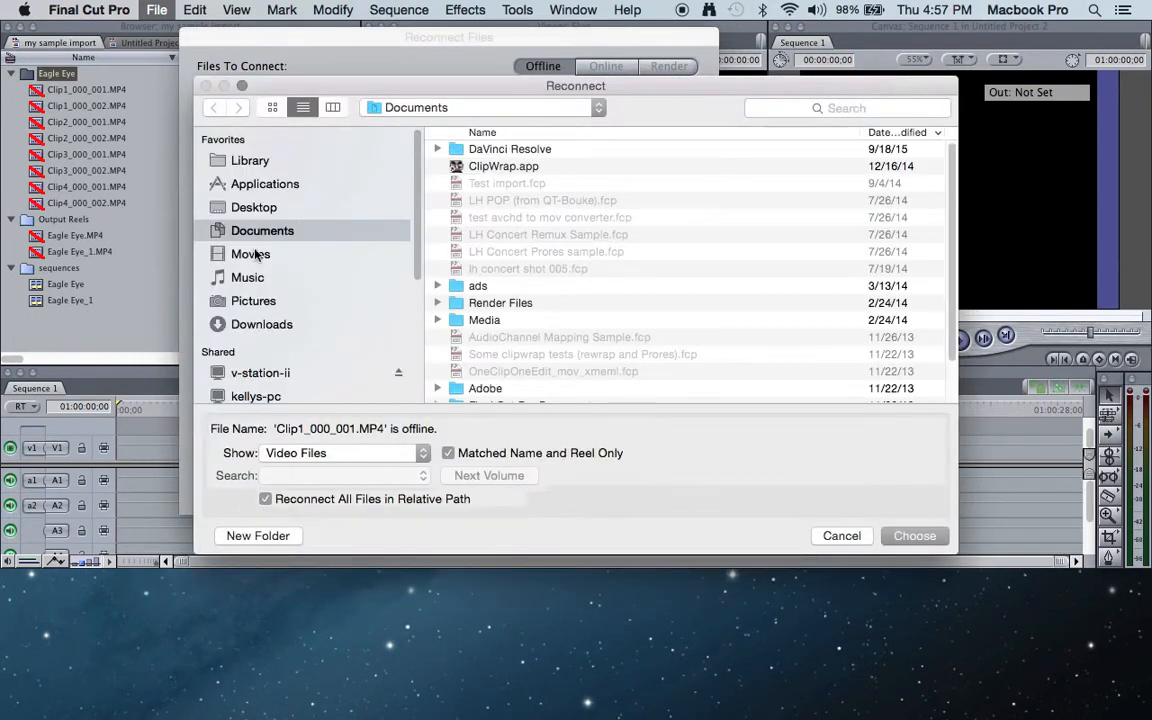
{"action": "left_click", "coordinate": [251, 255]}
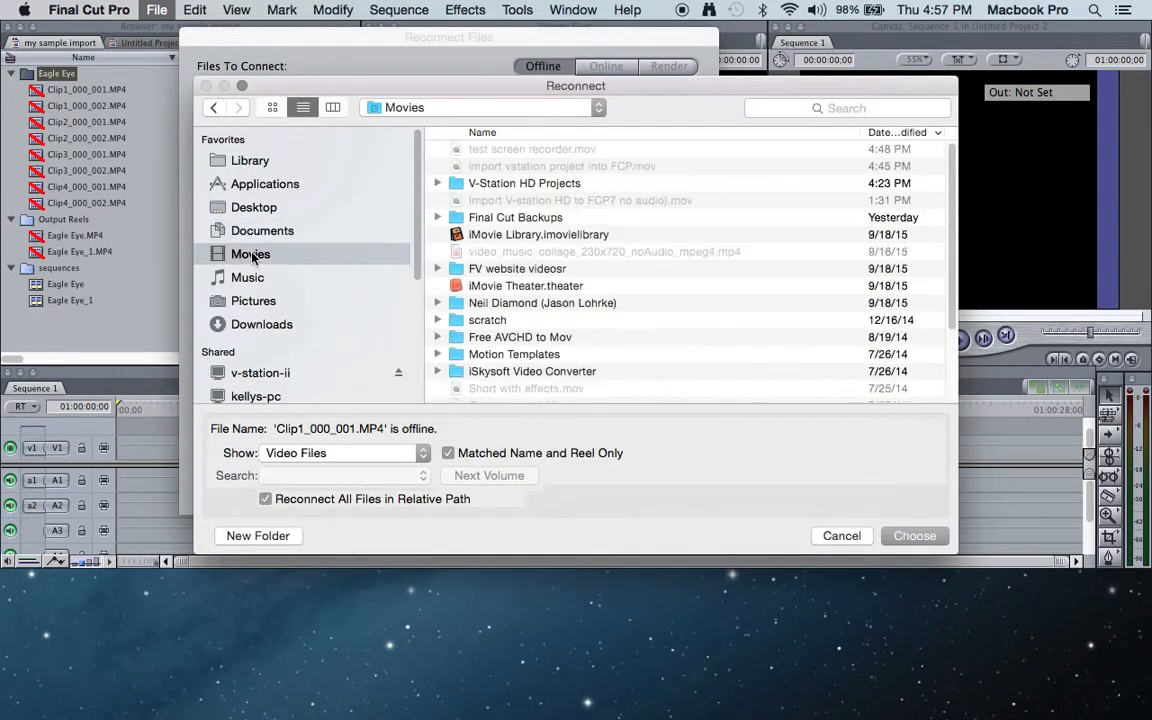
{"action": "left_click", "coordinate": [438, 184]}
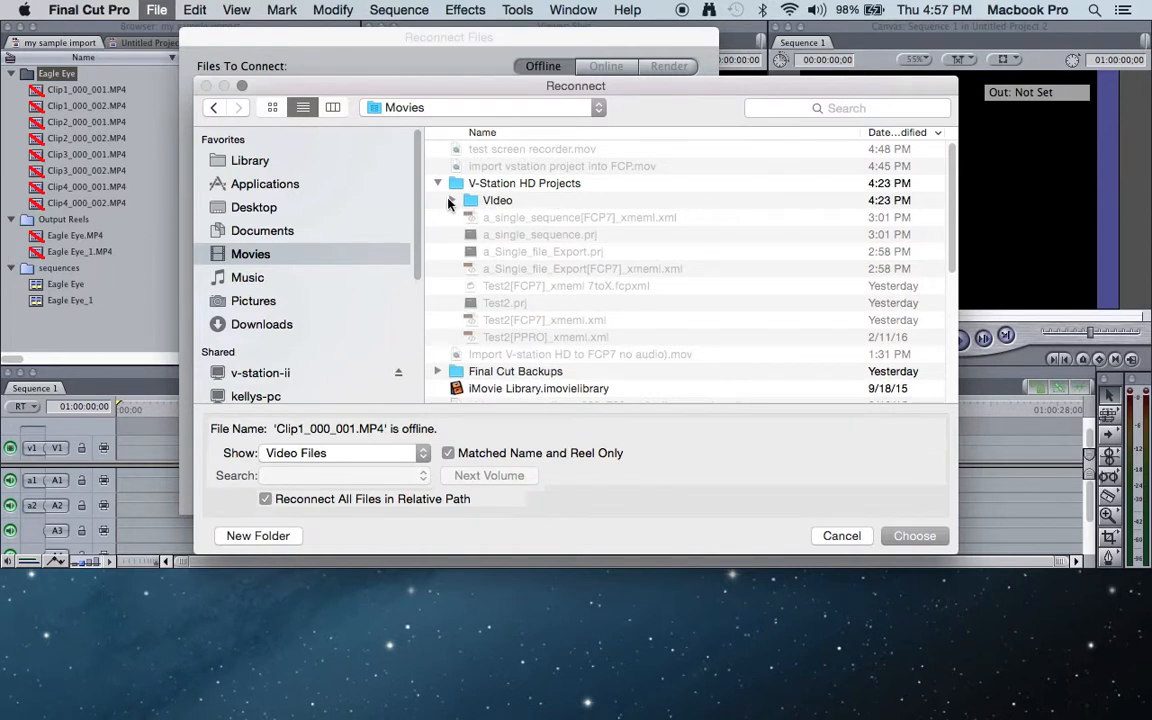
{"action": "left_click", "coordinate": [451, 201]}
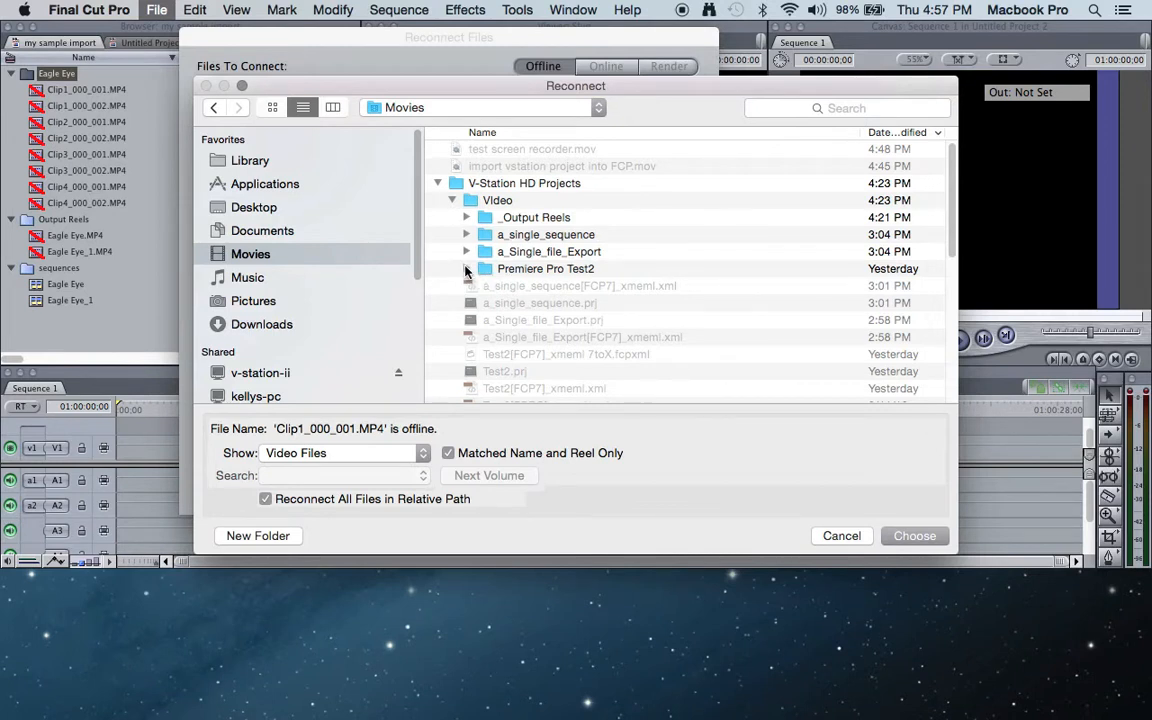
{"action": "left_click", "coordinate": [465, 269]}
{"action": "left_click", "coordinate": [481, 286]}
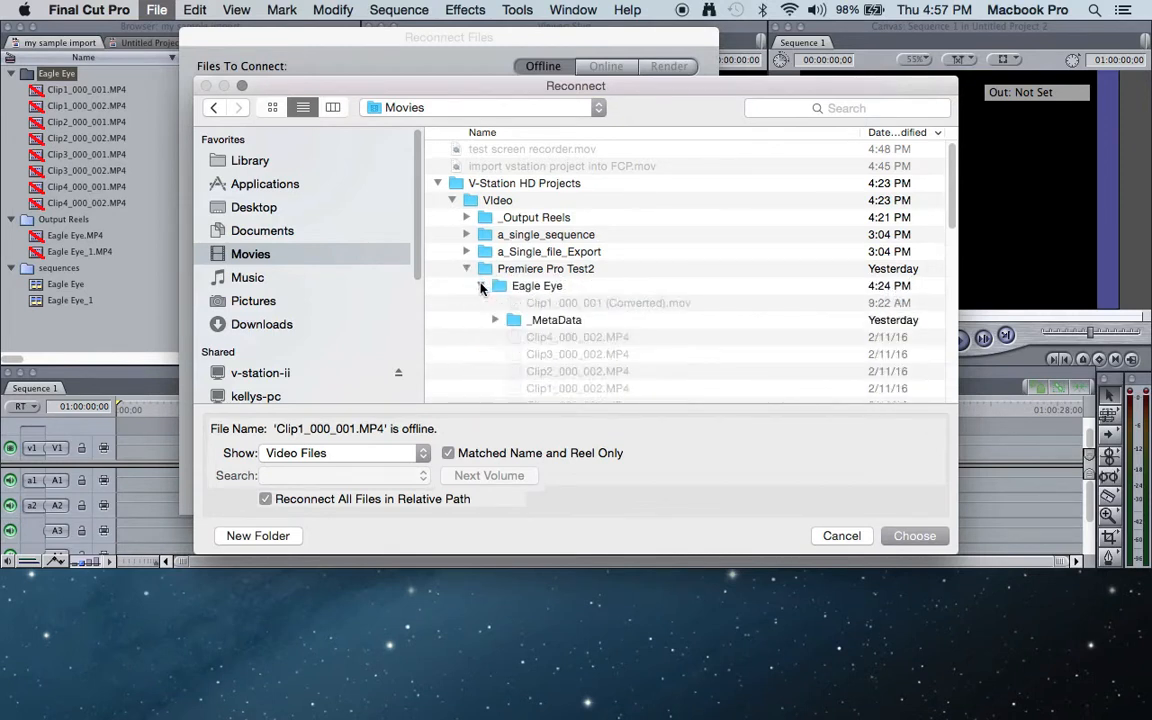
{"action": "scroll", "coordinate": [533, 300], "scroll_direction": "down", "scroll_amount": 4}
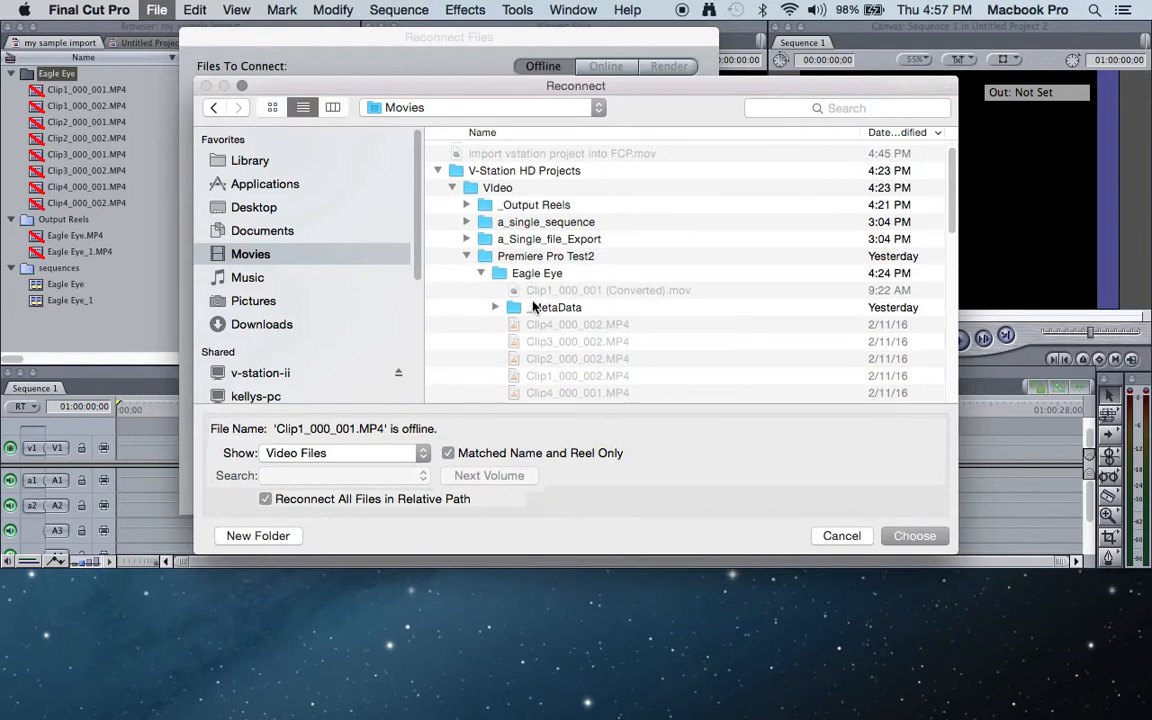
{"action": "scroll", "coordinate": [535, 360], "scroll_direction": "down", "scroll_amount": 3}
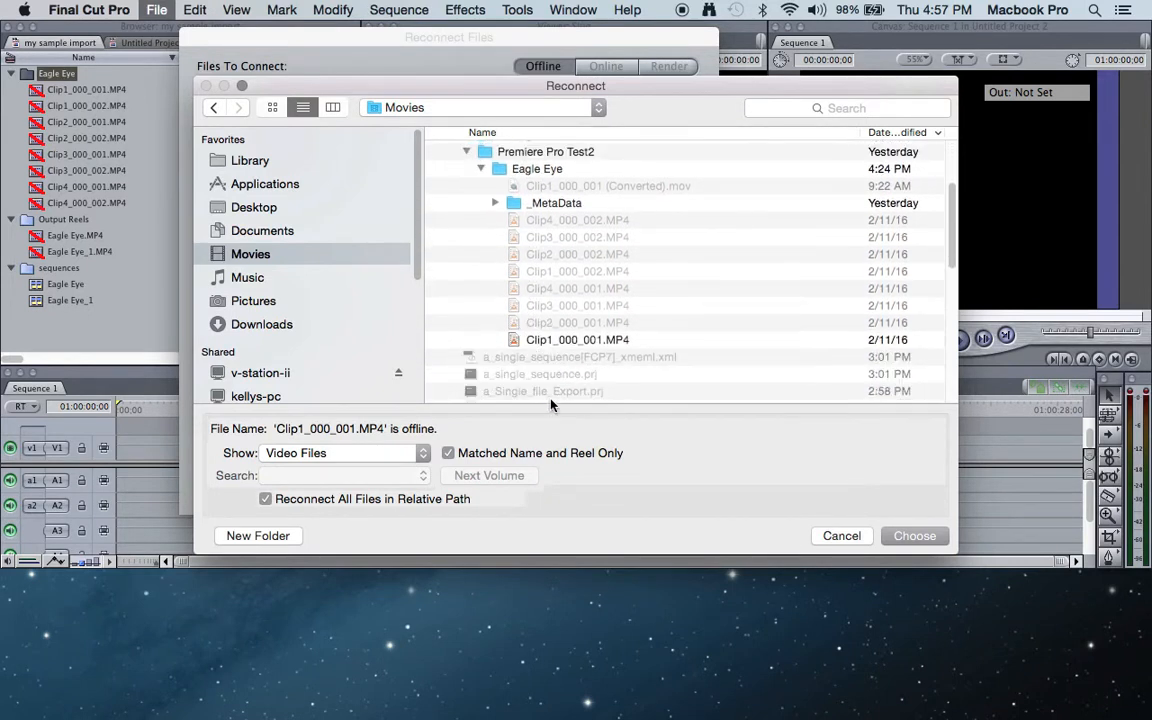
{"action": "left_click", "coordinate": [548, 340]}
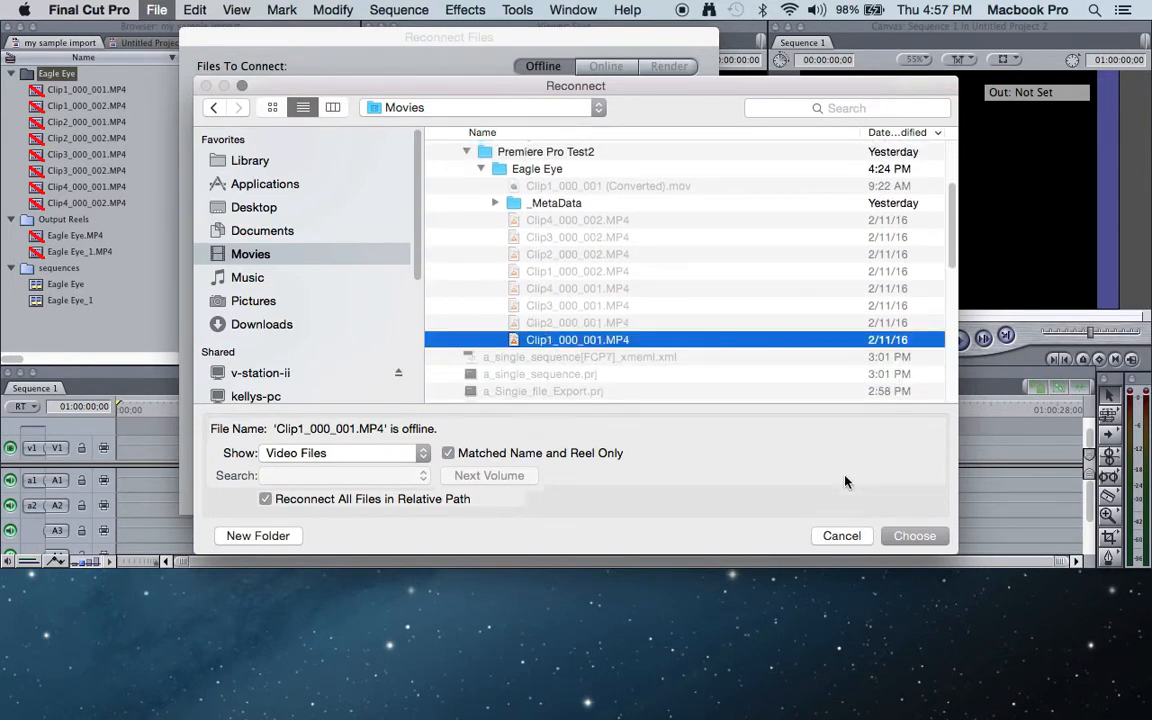
{"action": "left_click", "coordinate": [916, 537]}
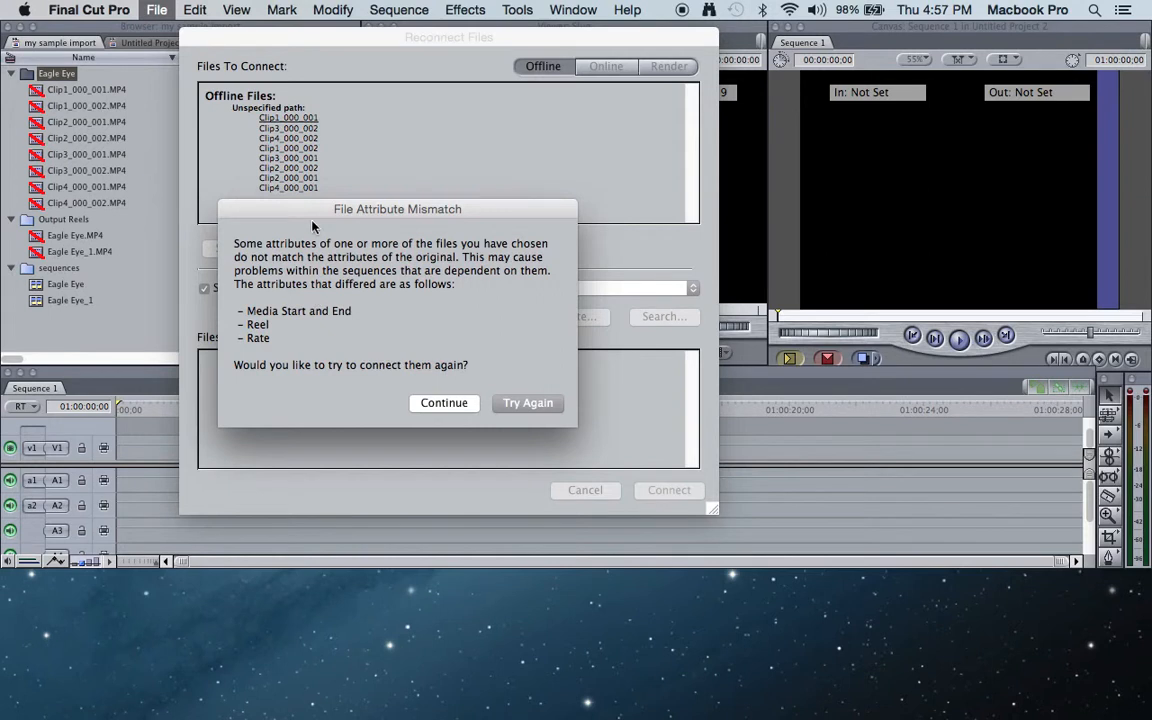
- Continue past the file attribute mismatch and connect the located Eagle Eye clips
{"action": "left_click_drag", "start_coordinate": [333, 211], "coordinate": [357, 209]}
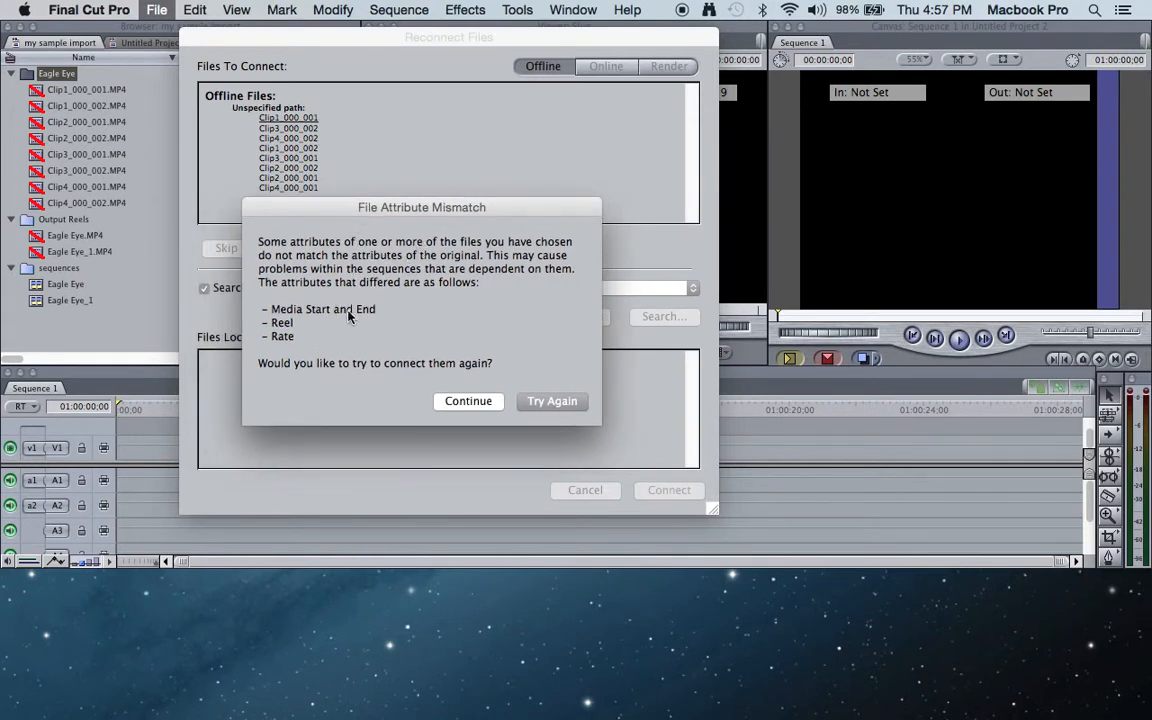
{"action": "left_click", "coordinate": [468, 402]}
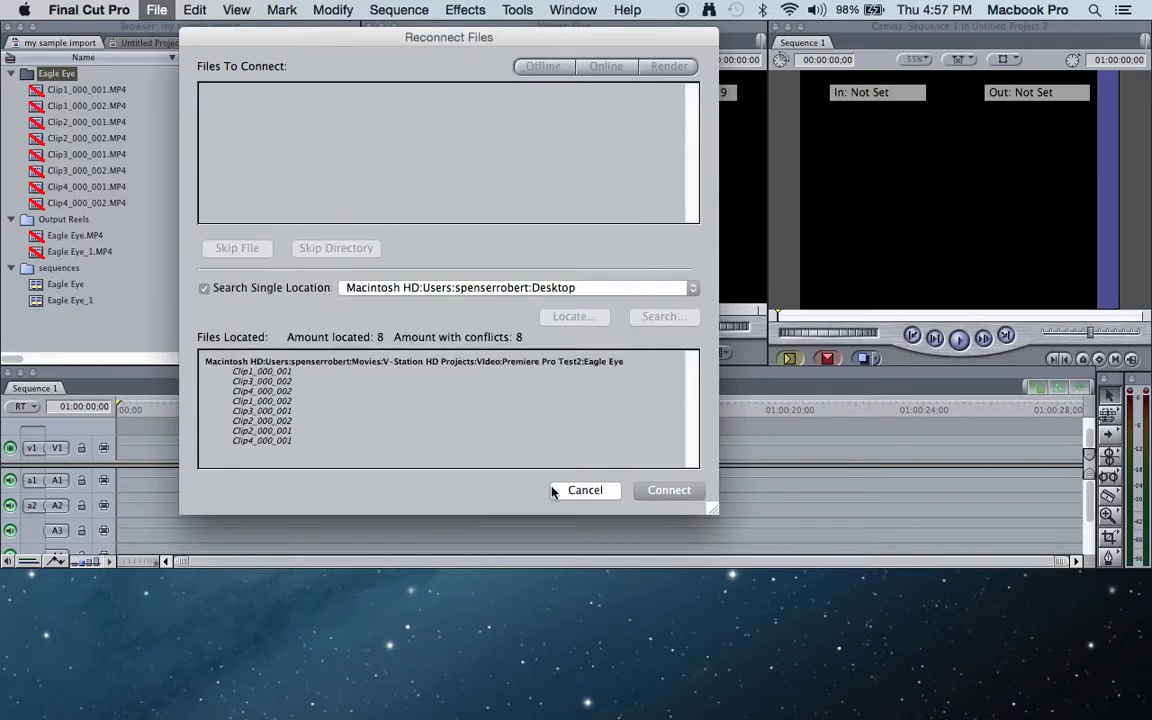
{"action": "left_click", "coordinate": [665, 489]}
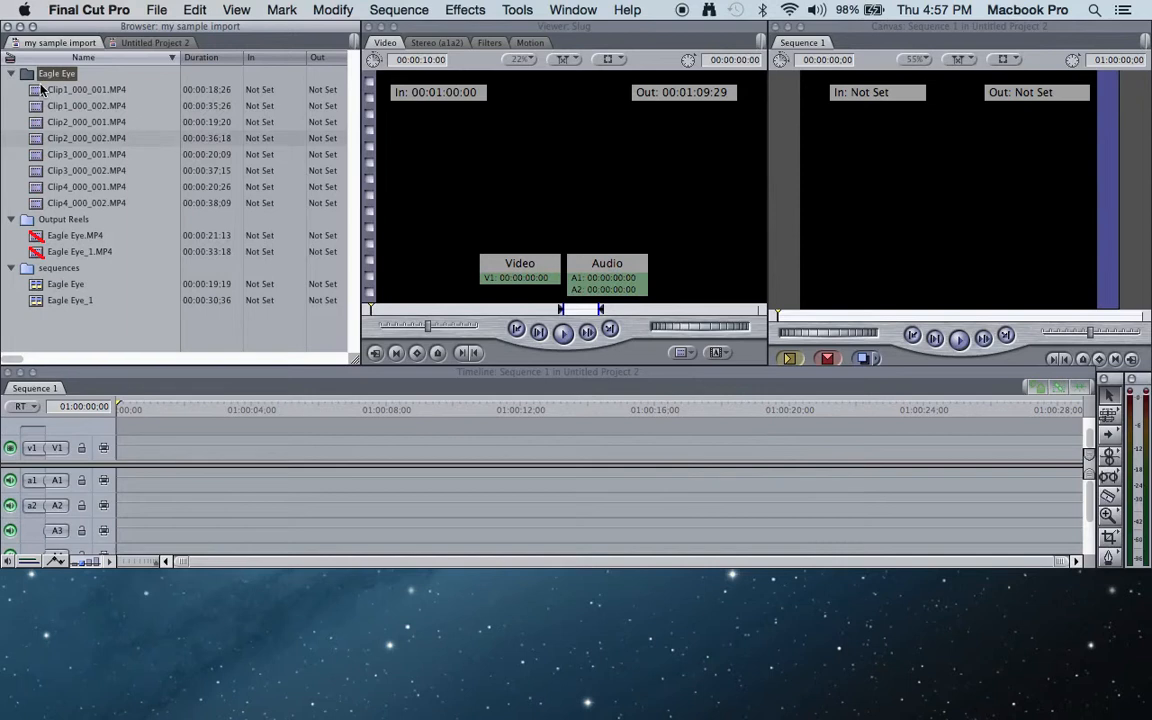
- Load Clip3_000_002.MP4 in the Viewer and play a short part to check the reconnected media
{"action": "left_click", "coordinate": [40, 171]}
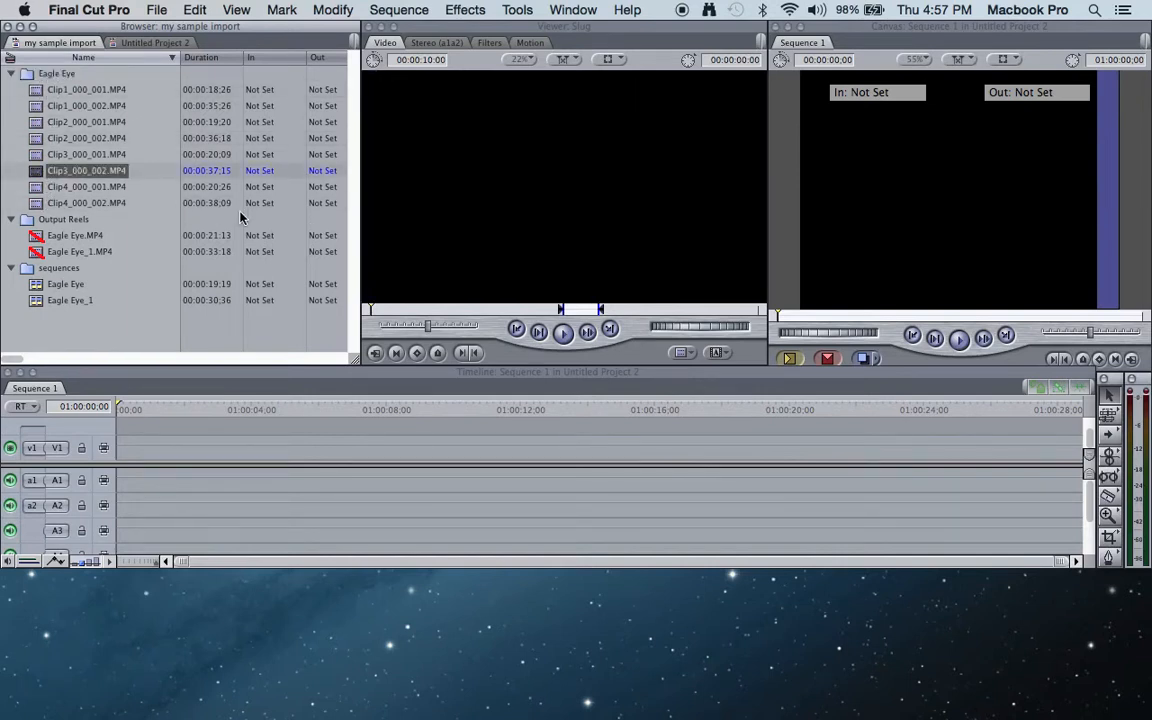
{"action": "left_click", "coordinate": [564, 337]}
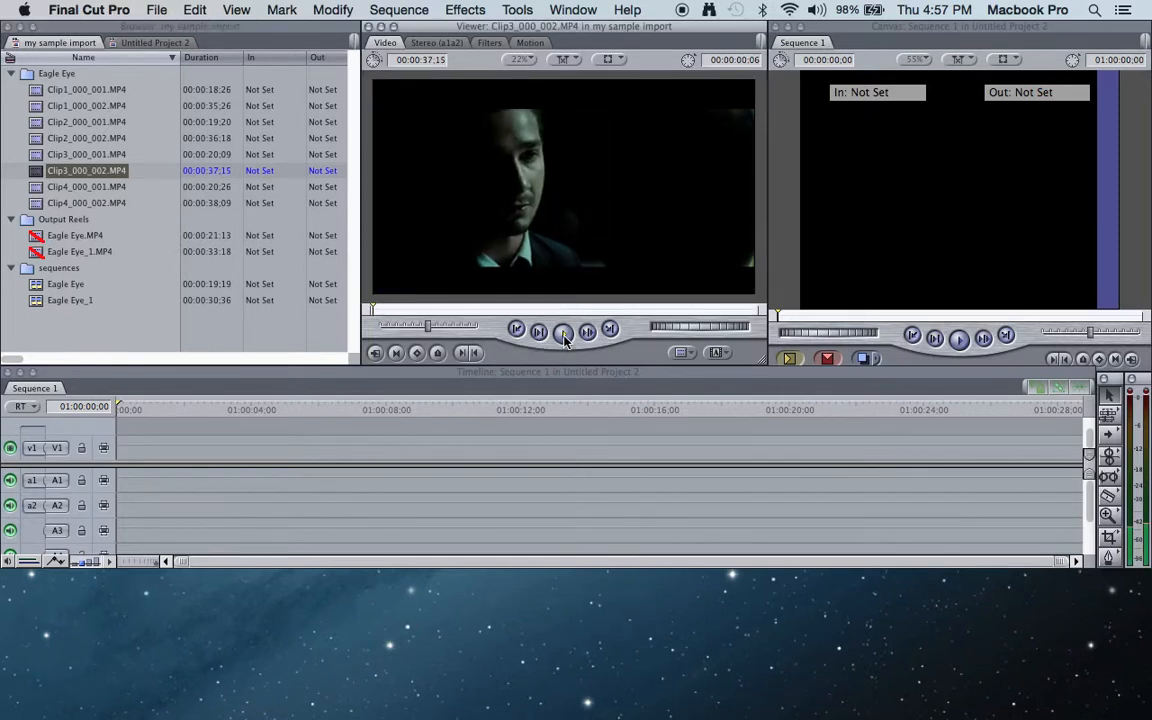
{"action": "left_click", "coordinate": [564, 337]}
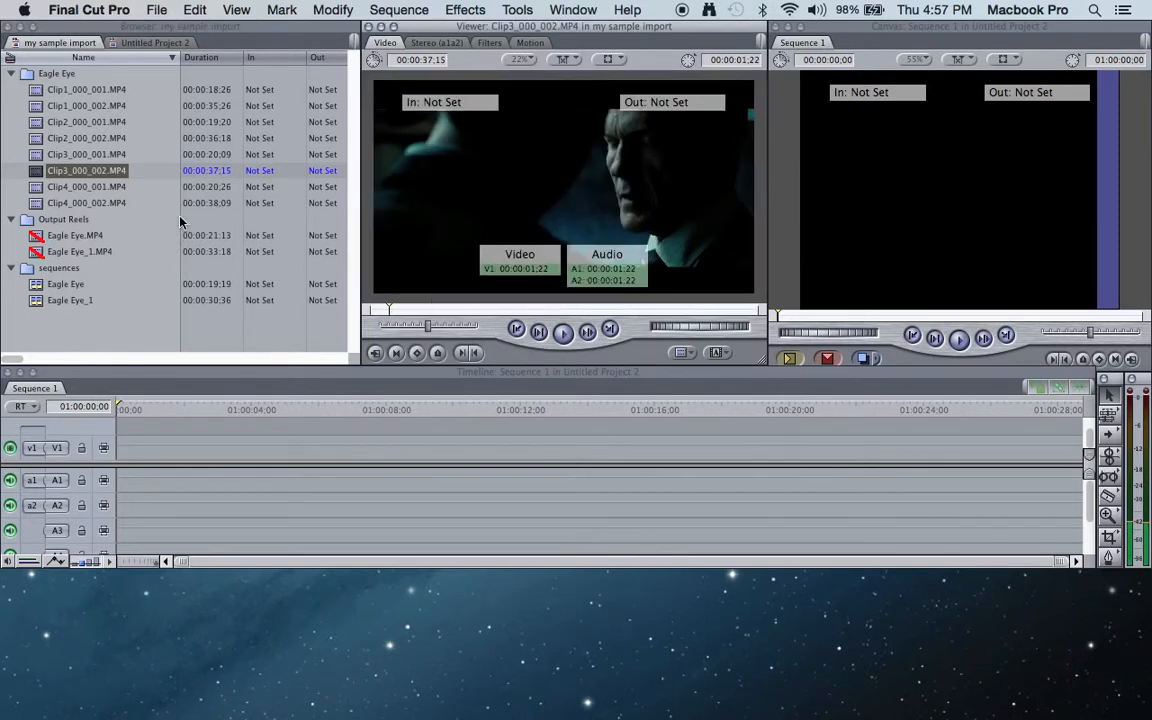
- Start reconnecting media for the offline clips in the Output Reels bin and begin locating the missing Eagle Eye_1 file manually
{"action": "left_click", "coordinate": [58, 217]}
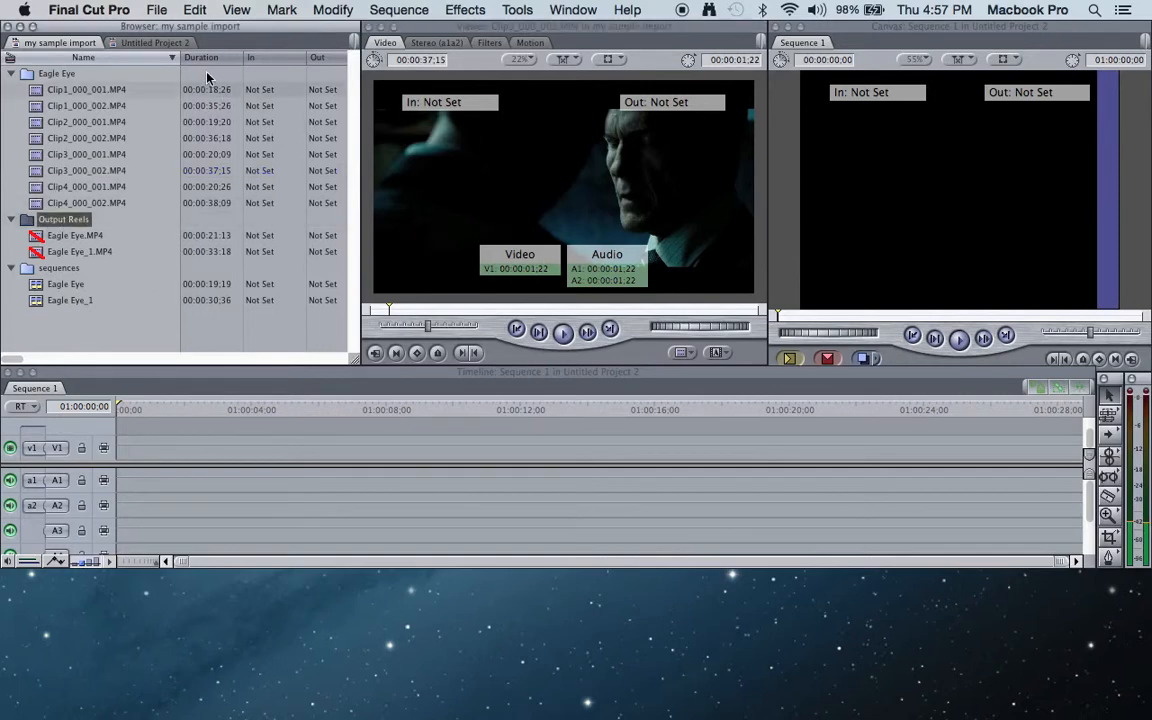
{"action": "left_click", "coordinate": [157, 10]}
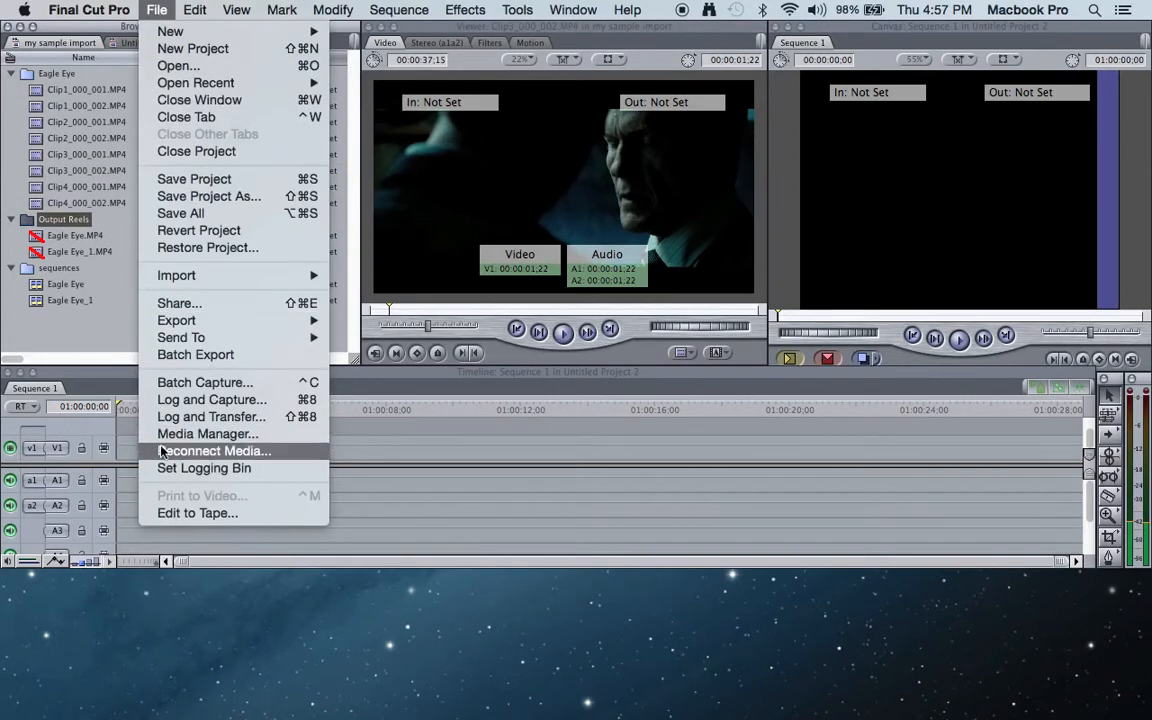
{"action": "left_click", "coordinate": [345, 383]}
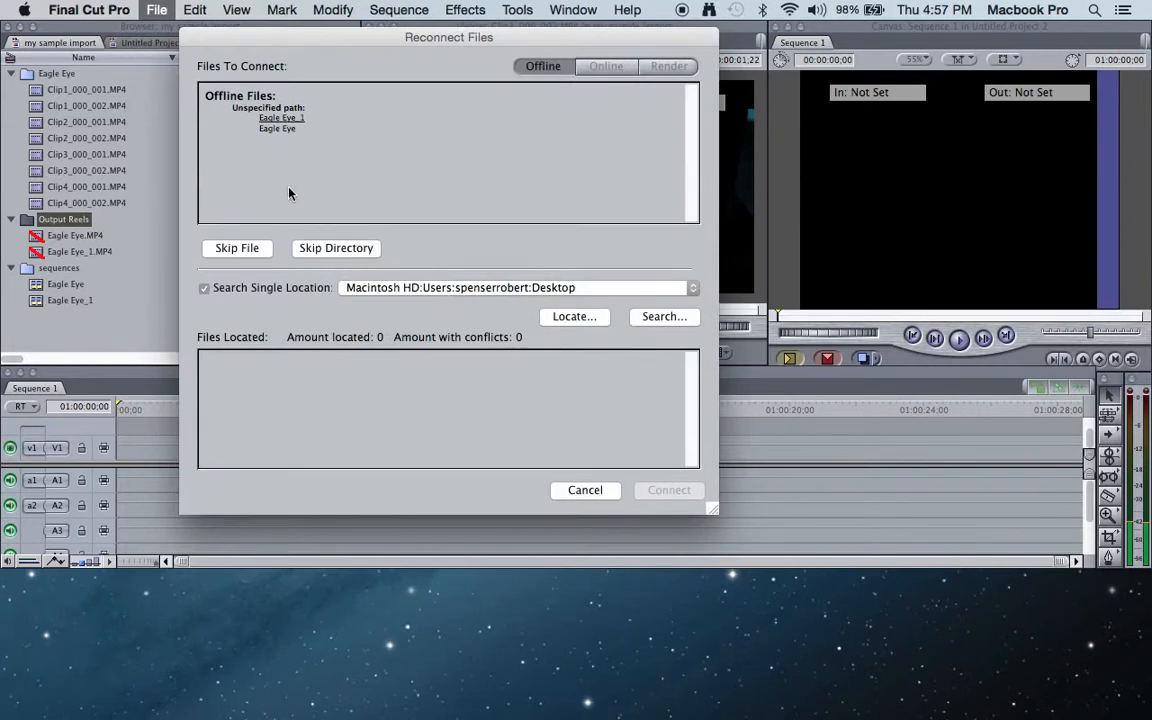
{"action": "left_click", "coordinate": [570, 316]}
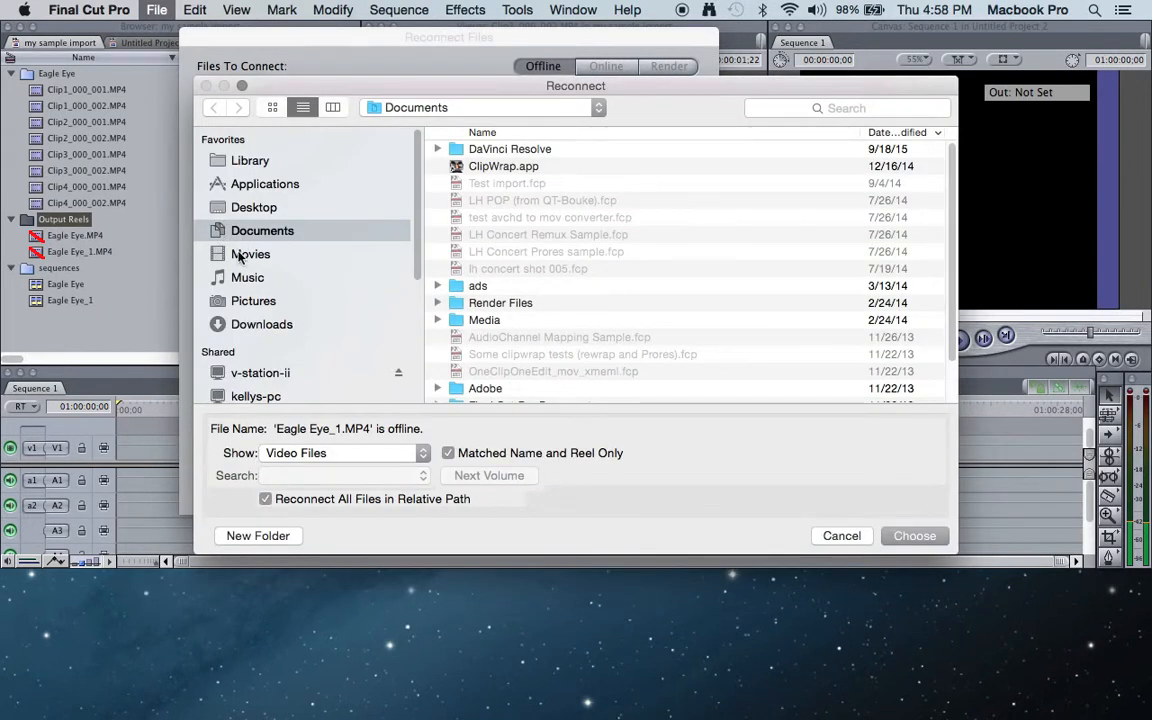
- Choose Eagle Eye_1.MP4 from Movies, V-Station HD Projects, Video, _Output Reels, Premiere Pro Test2, and connect the located files despite the attribute mismatch
{"action": "left_click", "coordinate": [230, 253]}
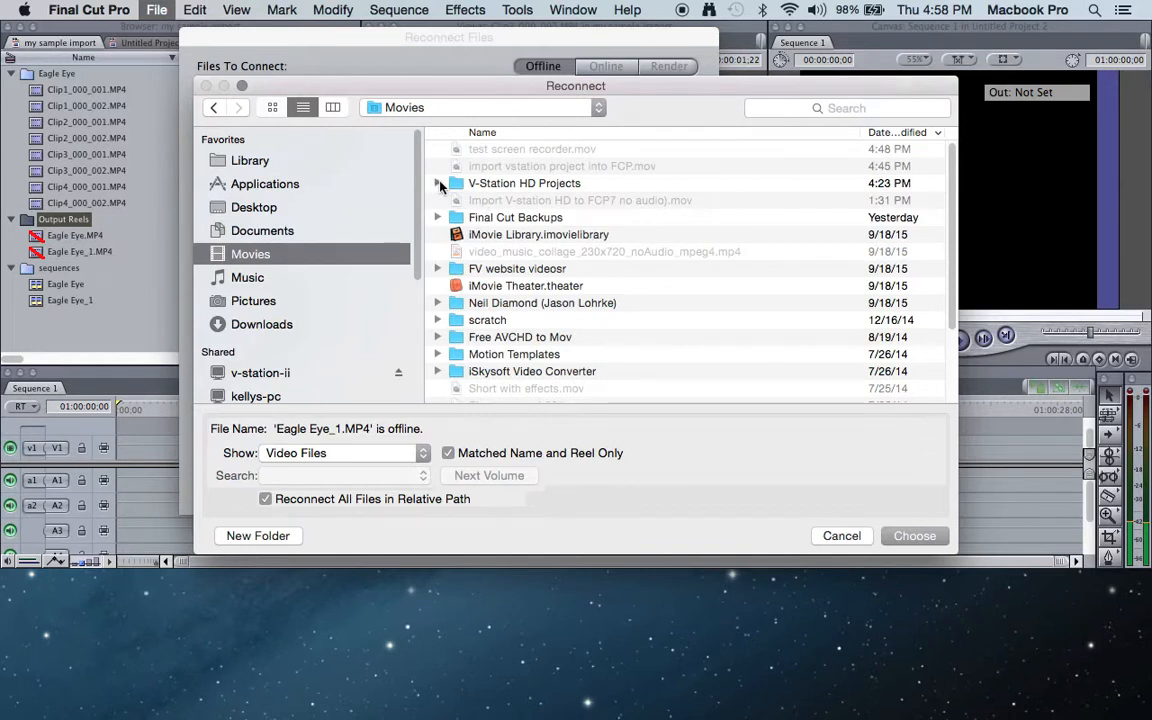
{"action": "left_click", "coordinate": [437, 183]}
{"action": "left_click", "coordinate": [451, 200]}
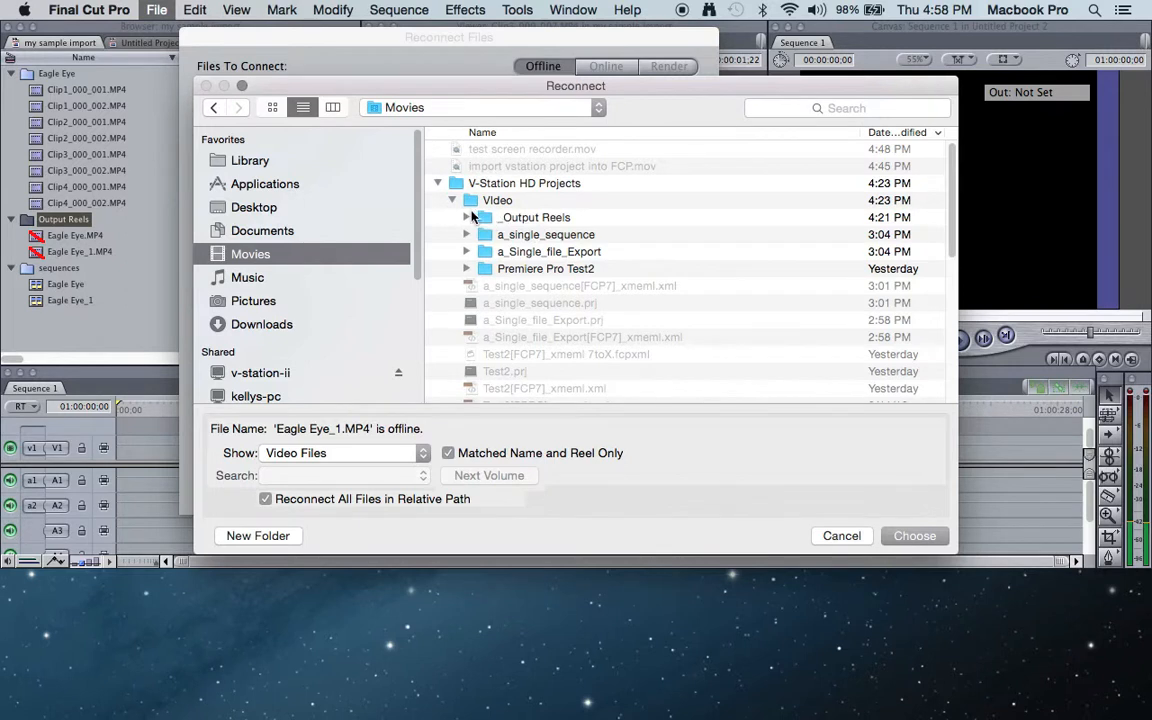
{"action": "left_click", "coordinate": [466, 217]}
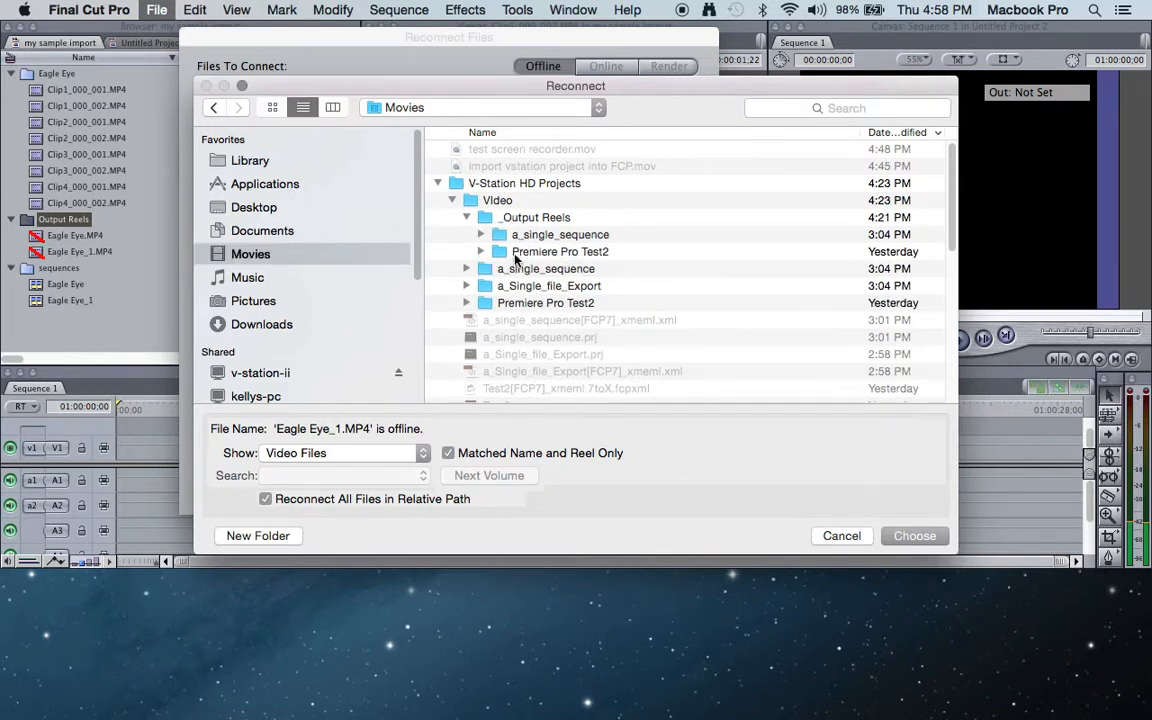
{"action": "double_click", "coordinate": [520, 251]}
{"action": "left_click", "coordinate": [511, 166]}
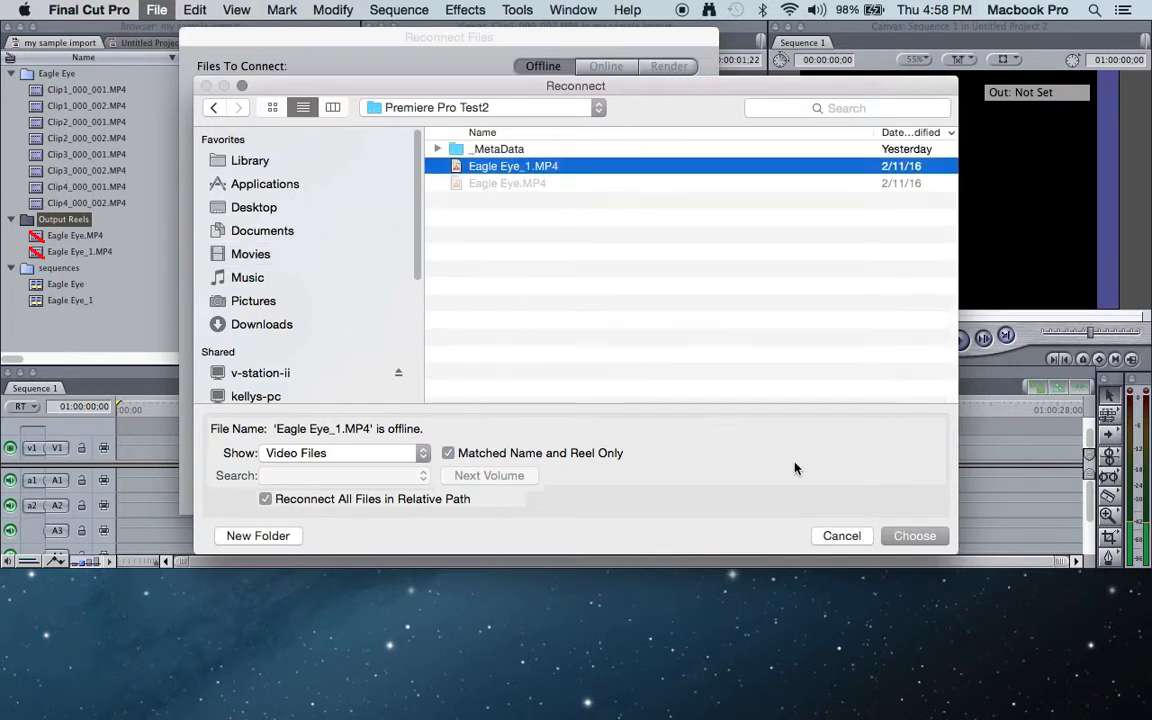
{"action": "left_click", "coordinate": [918, 538]}
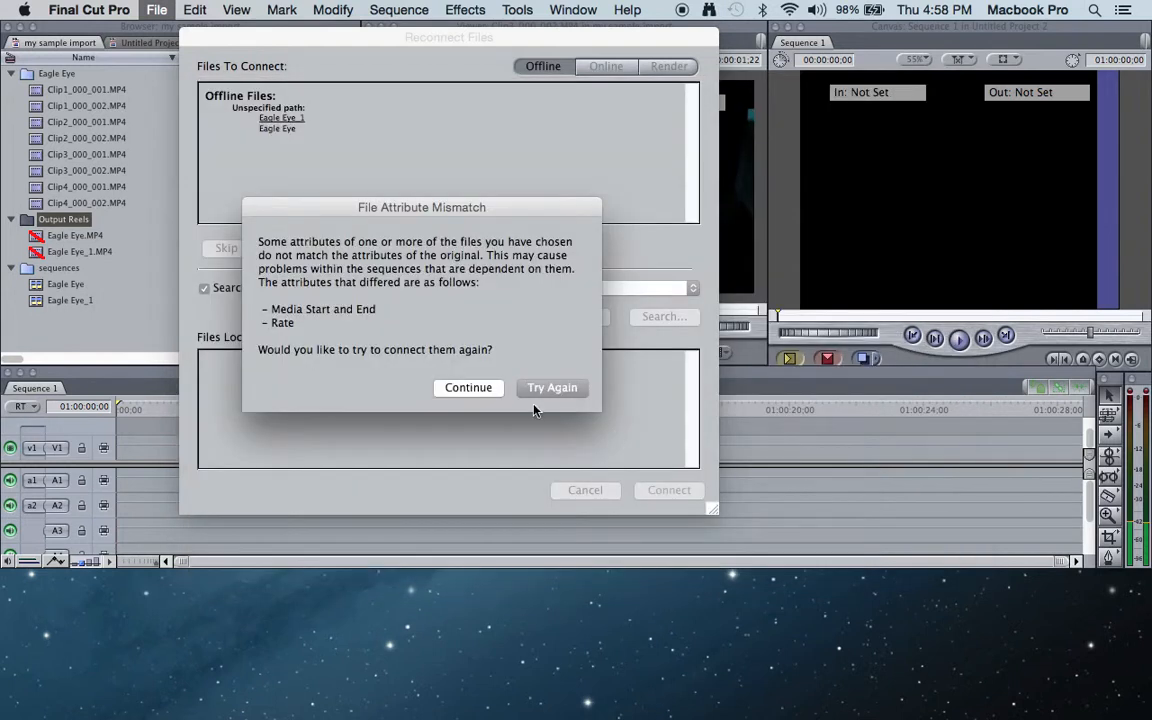
{"action": "left_click", "coordinate": [460, 388]}
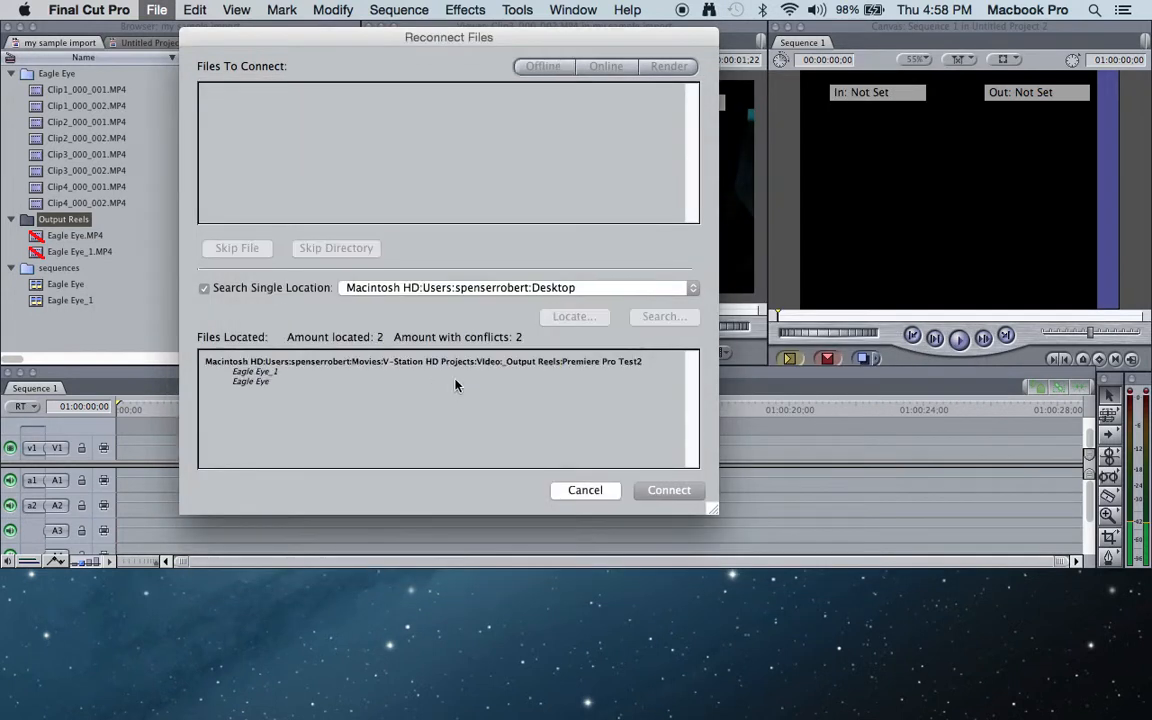
{"action": "left_click", "coordinate": [668, 490]}
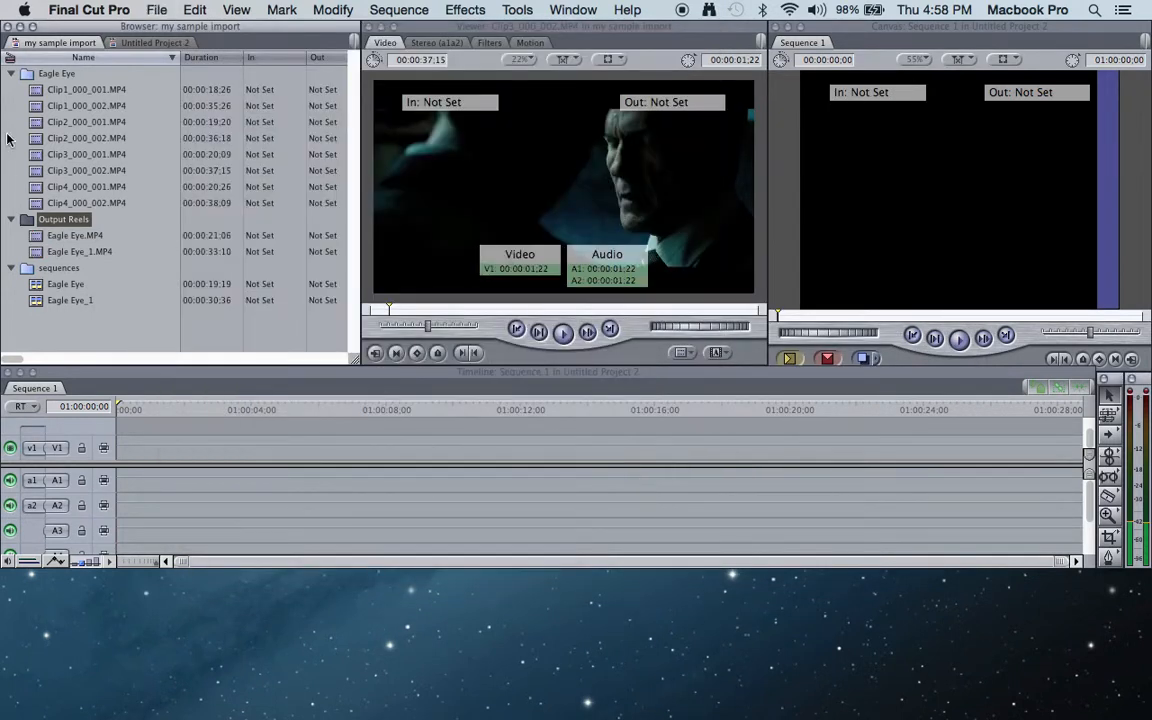
- Load Eagle Eye_1.MP4 from the Output Reels bin in the Viewer and play a short part to check it
{"action": "left_click", "coordinate": [62, 253]}
{"action": "left_click", "coordinate": [64, 239]}
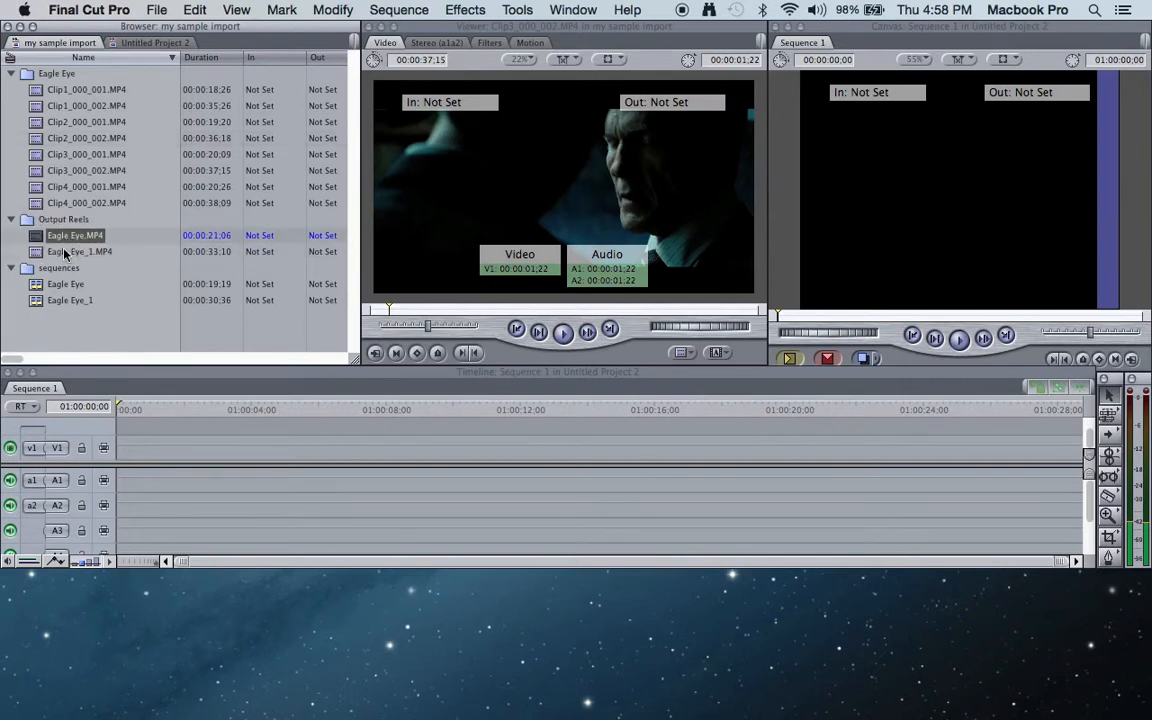
{"action": "left_click", "coordinate": [64, 253]}
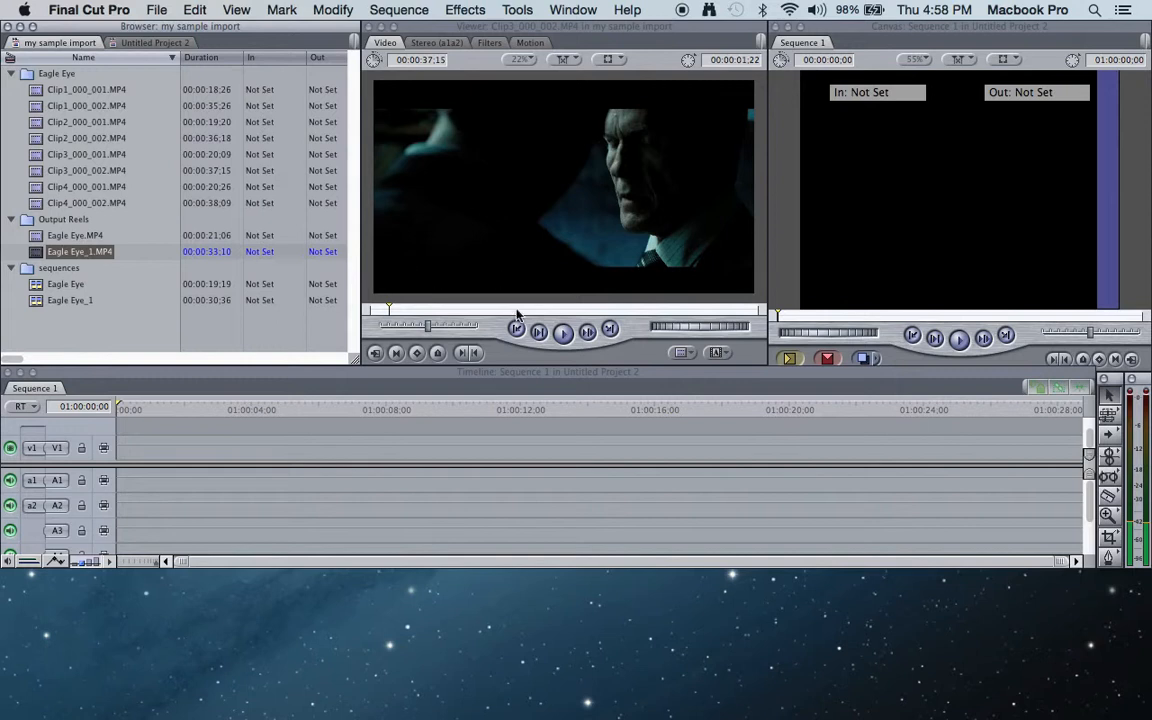
{"action": "left_click", "coordinate": [562, 336]}
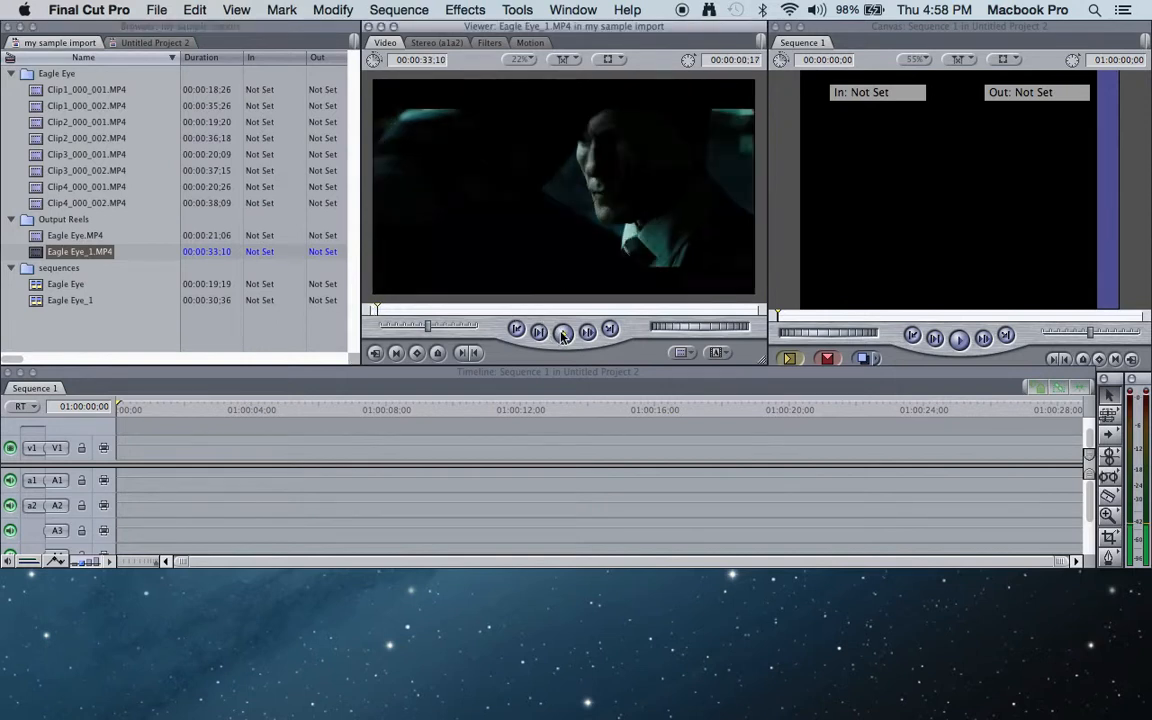
{"action": "left_click", "coordinate": [563, 334]}
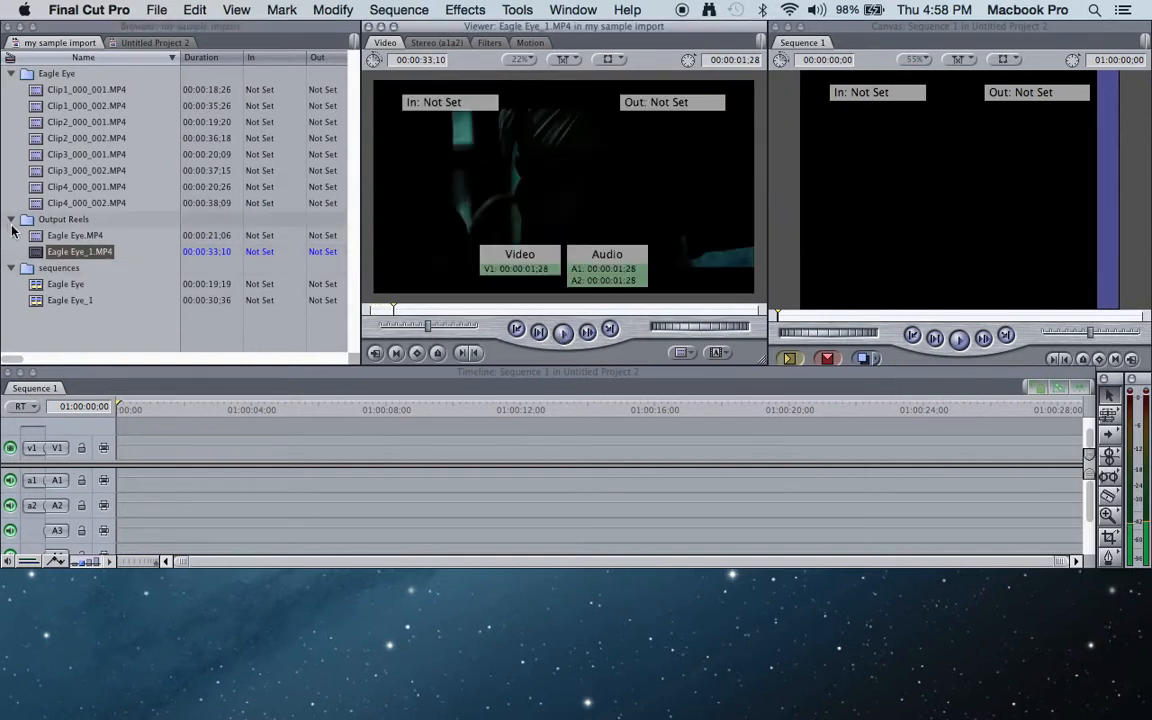
- Open the Eagle Eye sequence in the Timeline and scrub through its opening clips to 01:00:13;10
{"action": "left_click", "coordinate": [39, 287]}
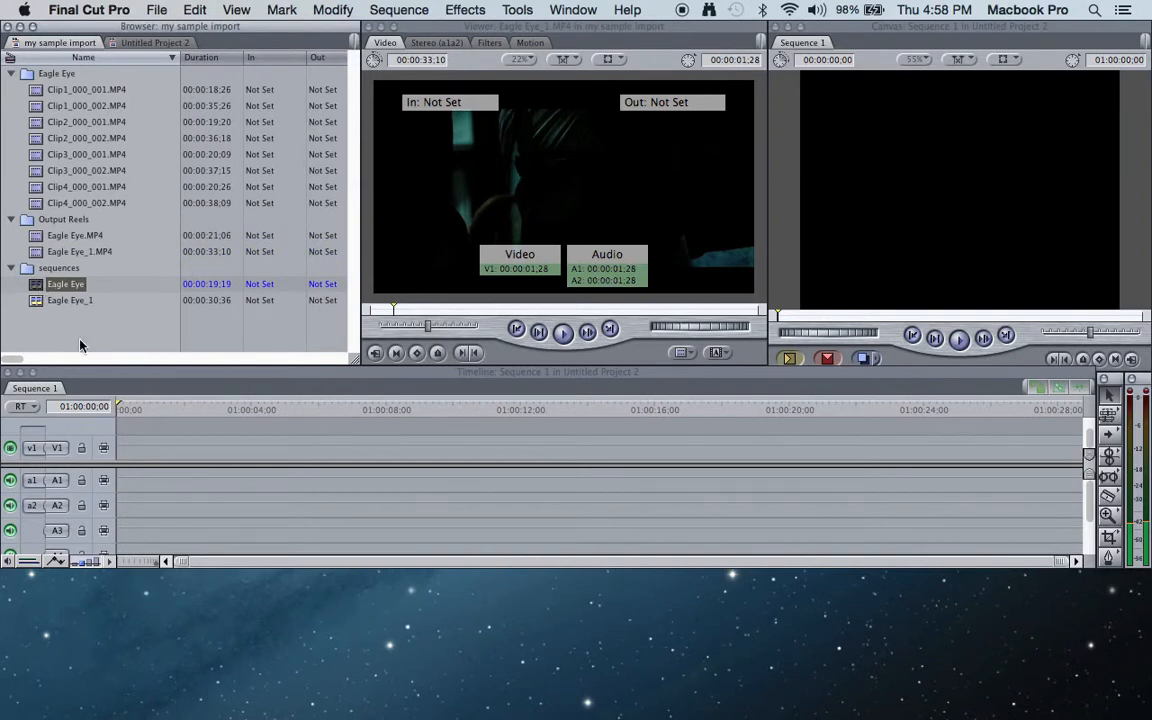
{"action": "key", "text": "Return"}
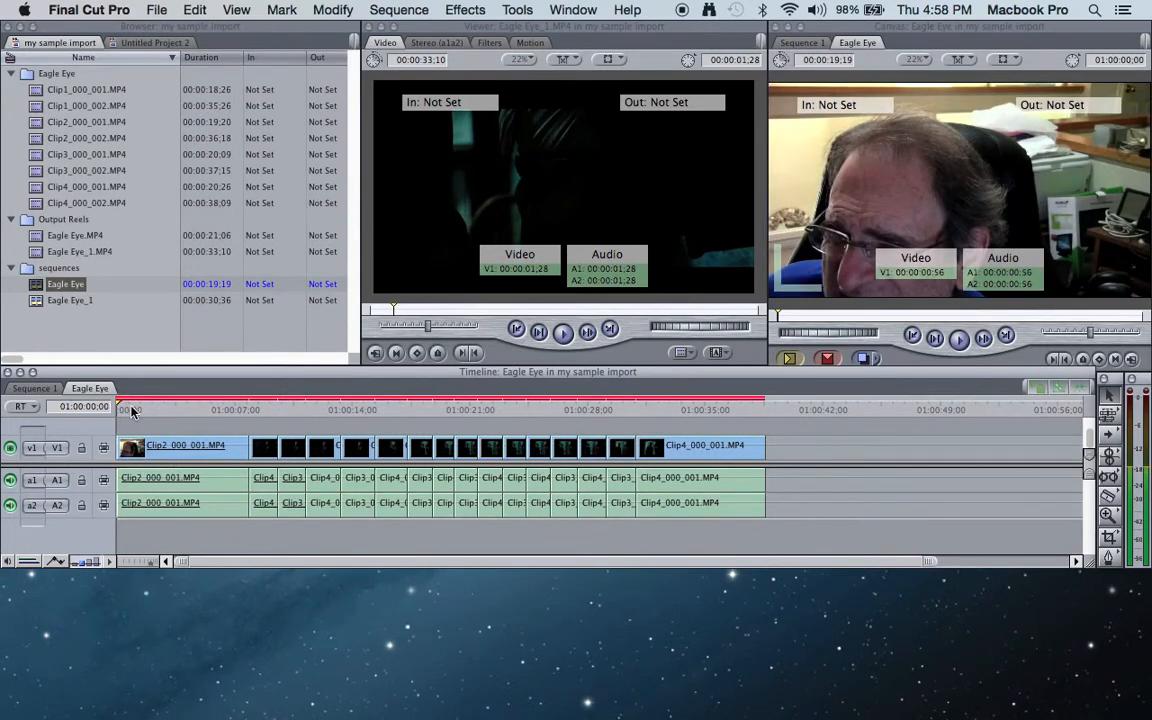
{"action": "left_click", "coordinate": [139, 411]}
{"action": "left_click", "coordinate": [153, 408]}
{"action": "left_click_drag", "start_coordinate": [154, 404], "coordinate": [335, 445]}
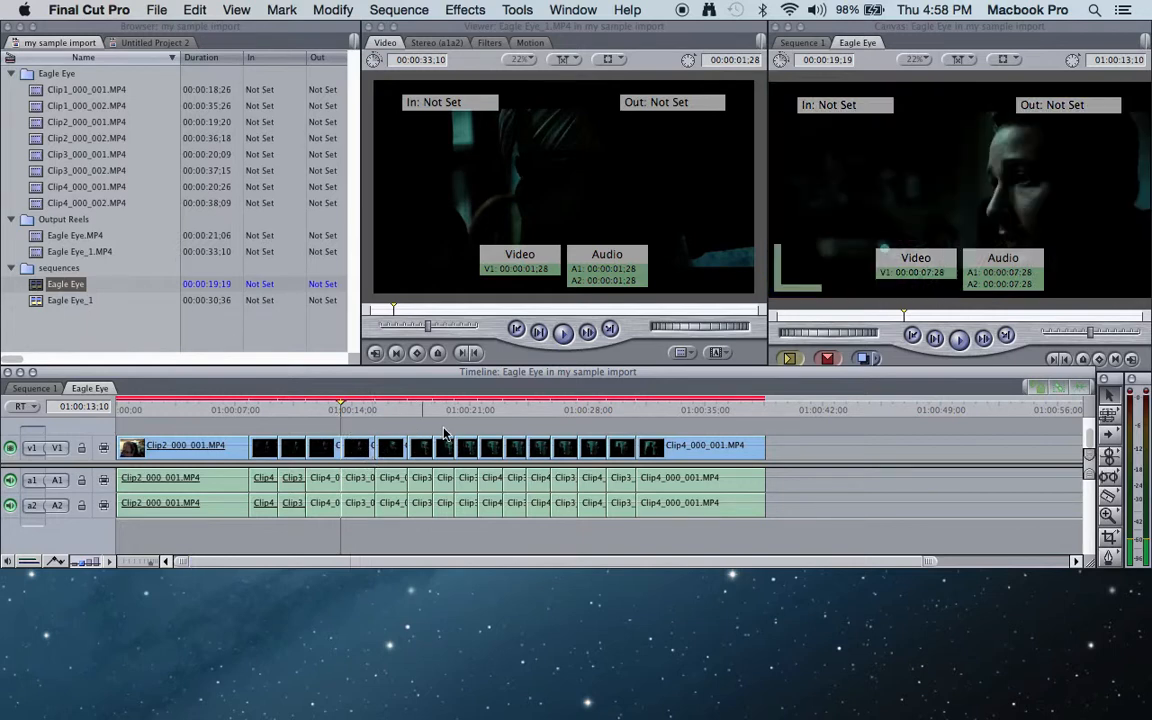
- Play a short part of the Eagle Eye sequence in the Canvas and scrub ahead to 01:00:20;03
{"action": "left_click", "coordinate": [958, 339]}
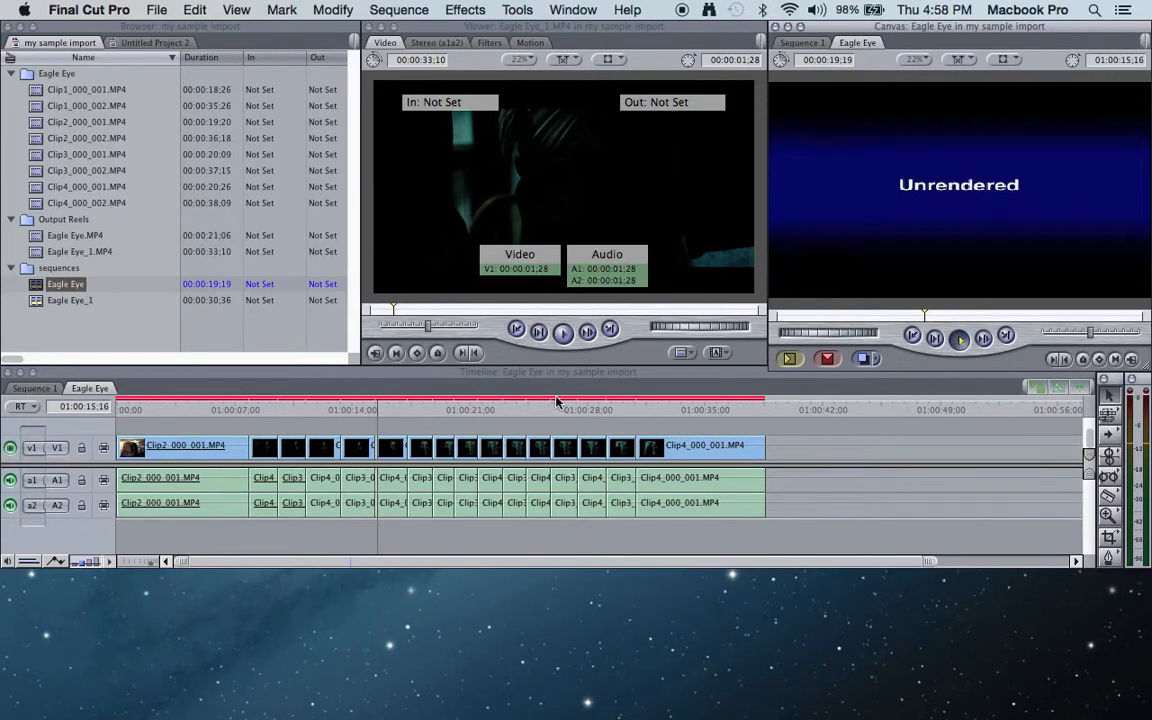
{"action": "left_click", "coordinate": [958, 339]}
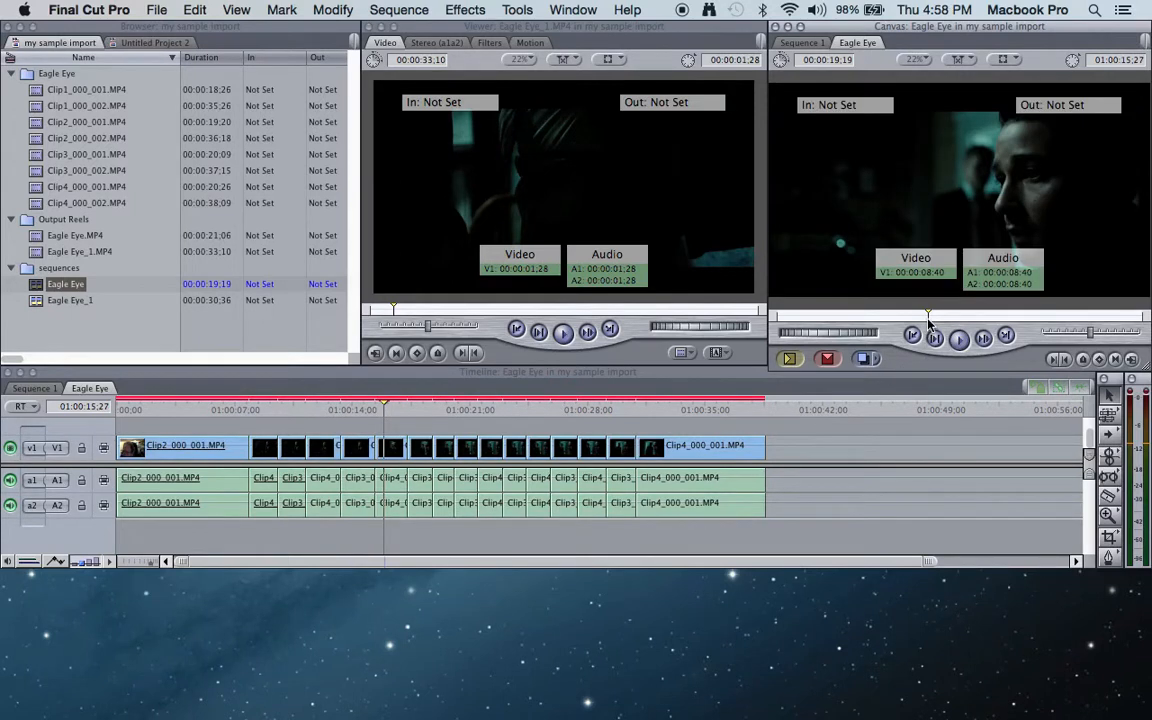
{"action": "left_click_drag", "start_coordinate": [928, 318], "coordinate": [969, 326]}
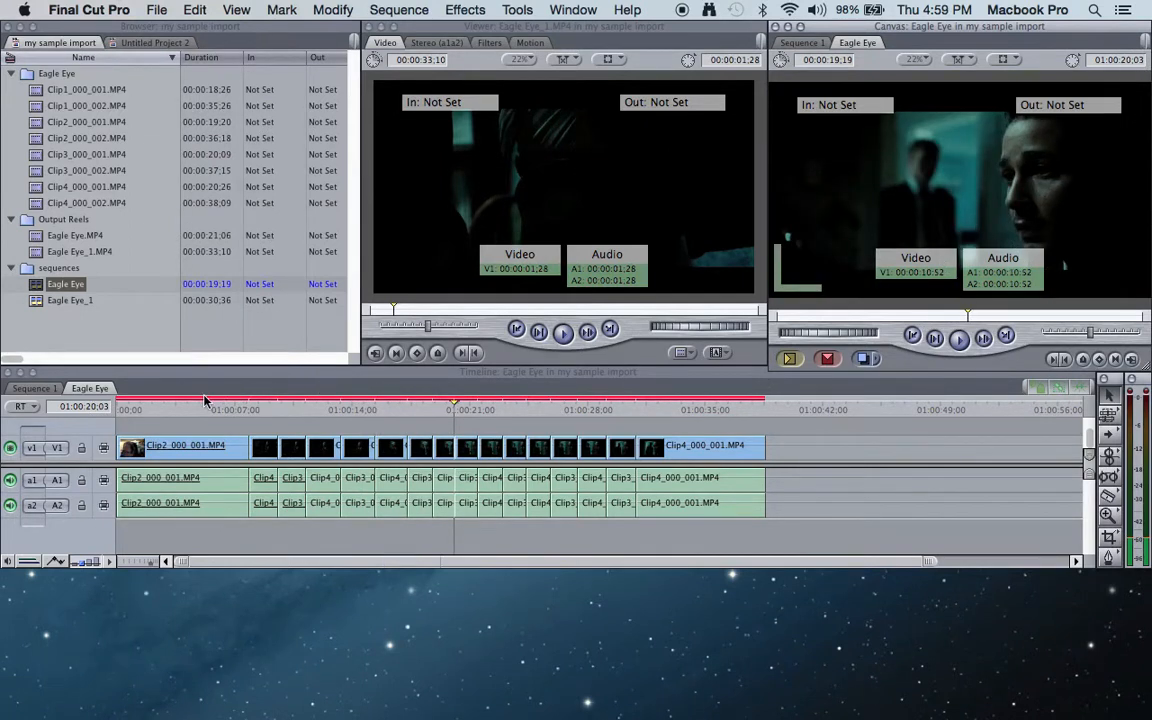
- Look up the available render commands for the Eagle Eye sequence without starting a render
{"action": "left_click", "coordinate": [386, 12]}
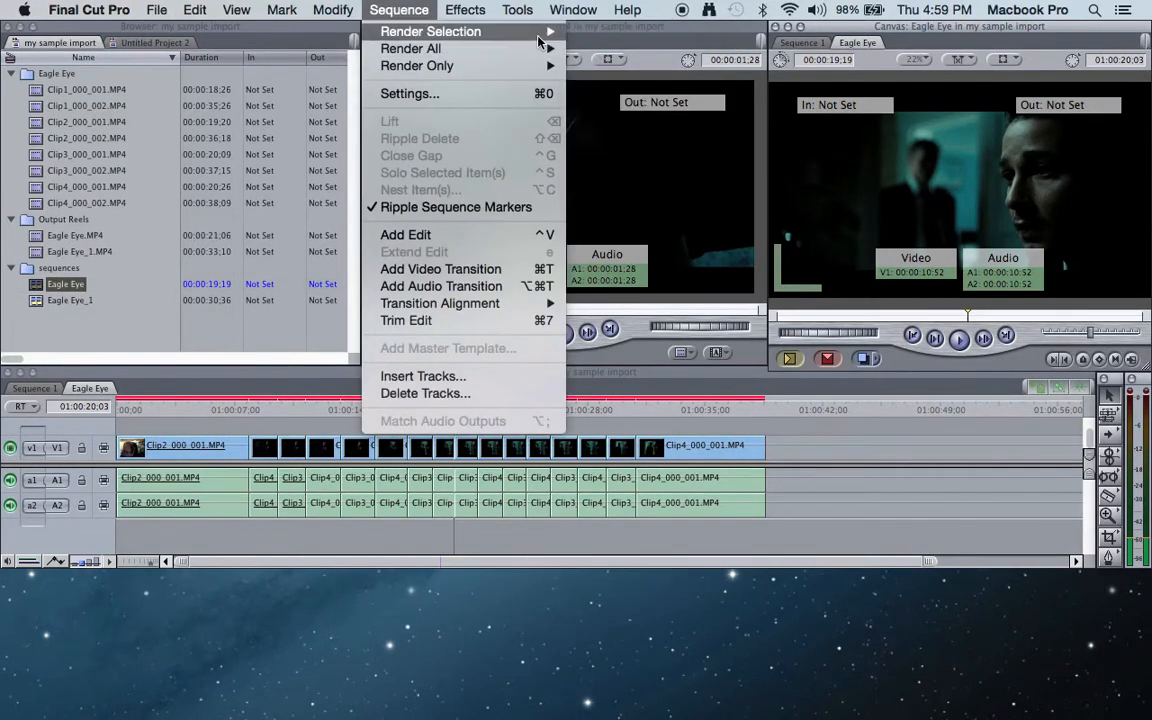
{"action": "mouse_move", "coordinate": [545, 34]}
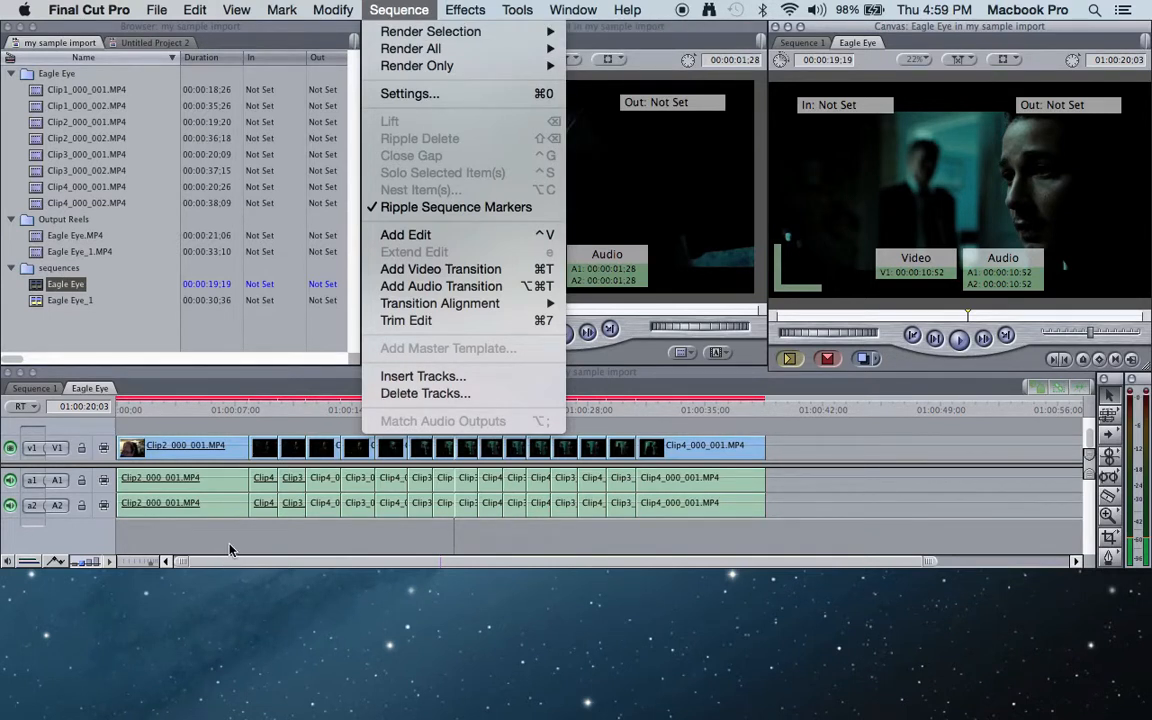
{"action": "left_click", "coordinate": [101, 383]}
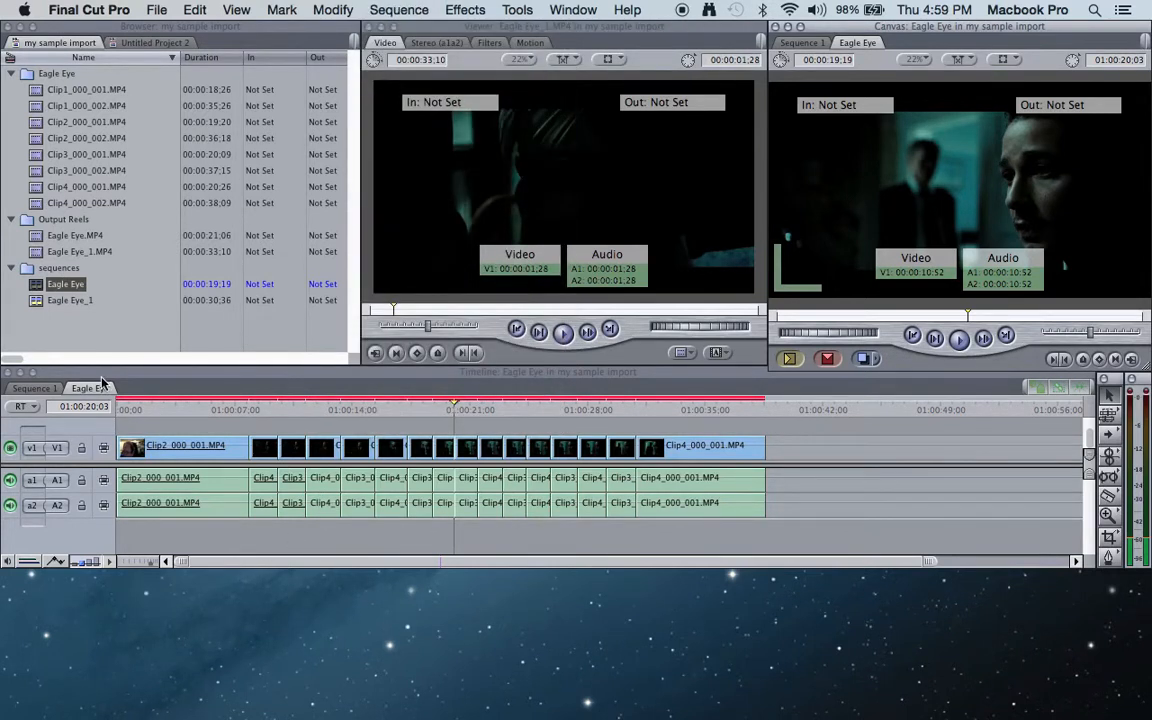
- Open the Eagle Eye_1 sequence from the sequences bin in the Timeline
{"action": "left_click", "coordinate": [39, 302]}
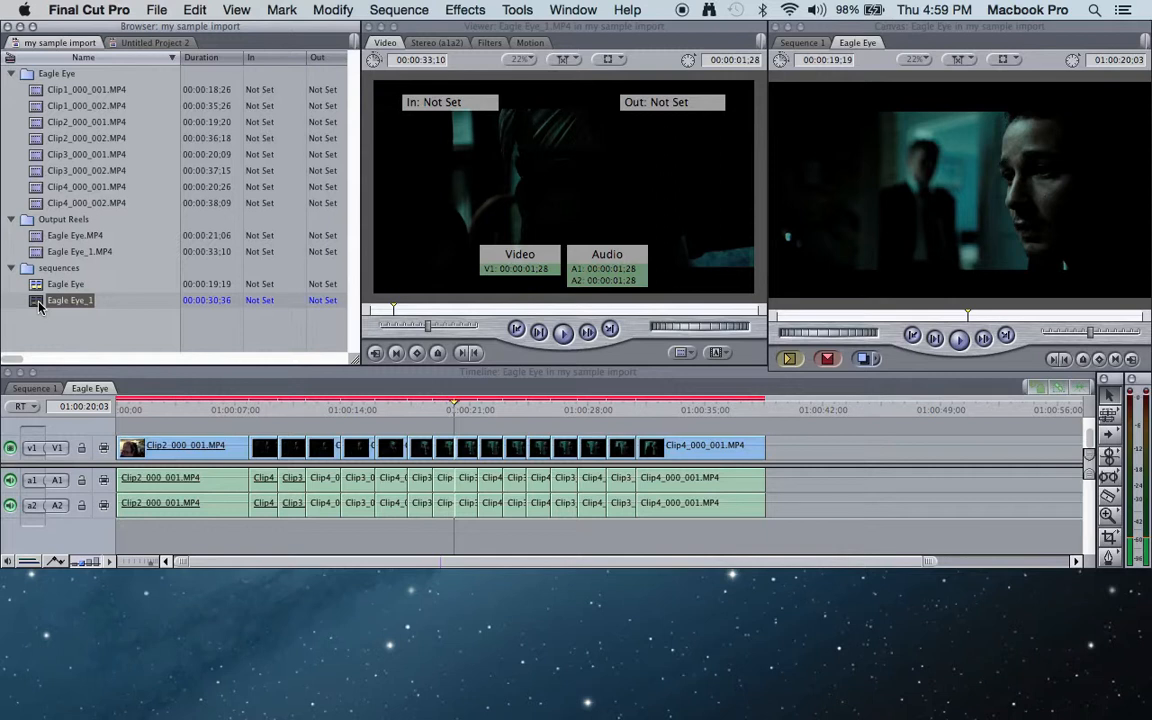
{"action": "double_click", "coordinate": [39, 302]}
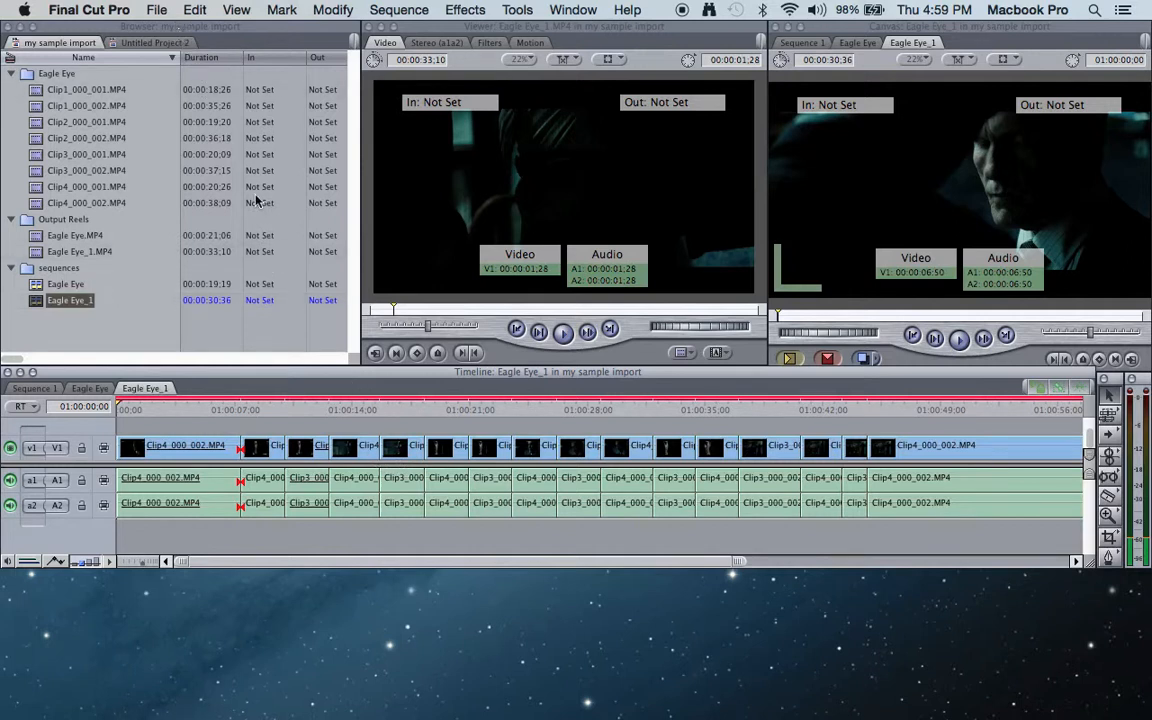
{"action": "left_click", "coordinate": [570, 650]}
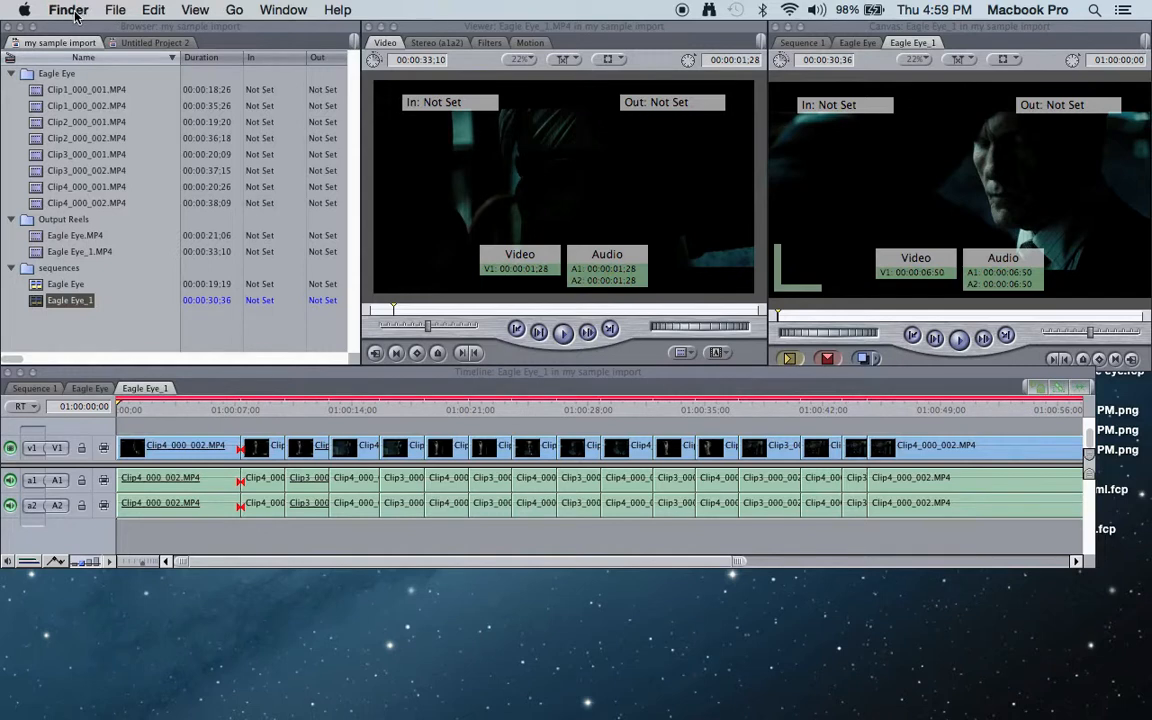
{"action": "left_click", "coordinate": [127, 218]}
{"action": "mouse_move", "coordinate": [372, 718]}
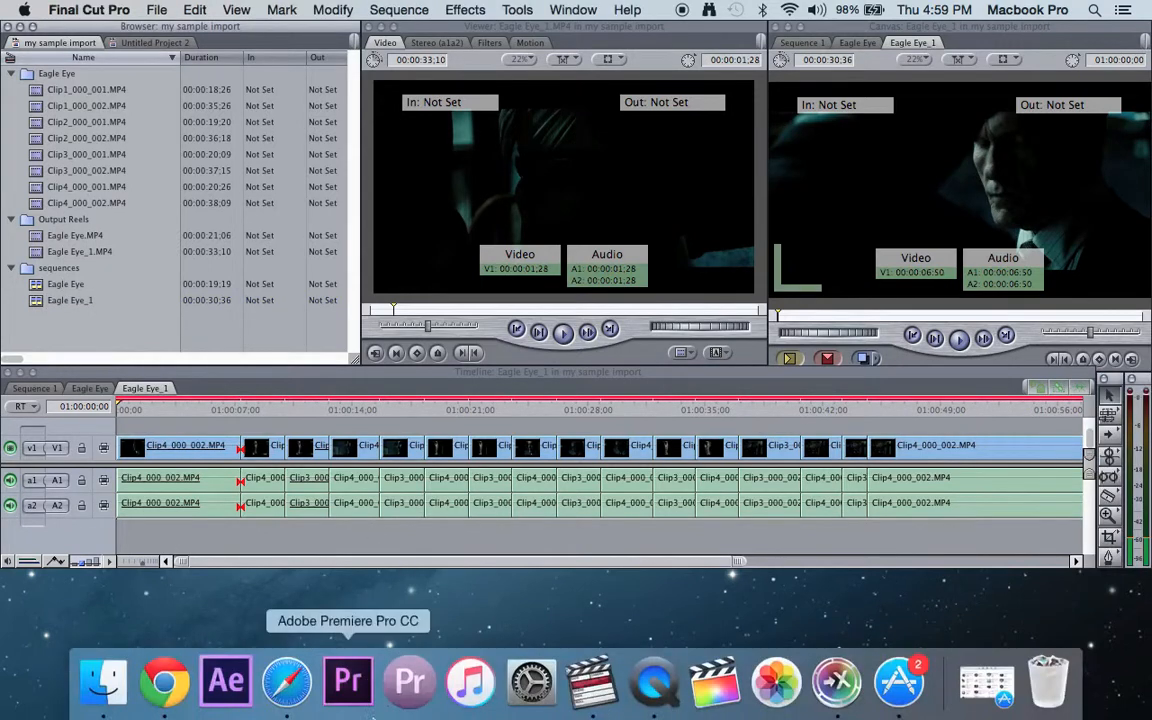
{"action": "left_click", "coordinate": [654, 681]}
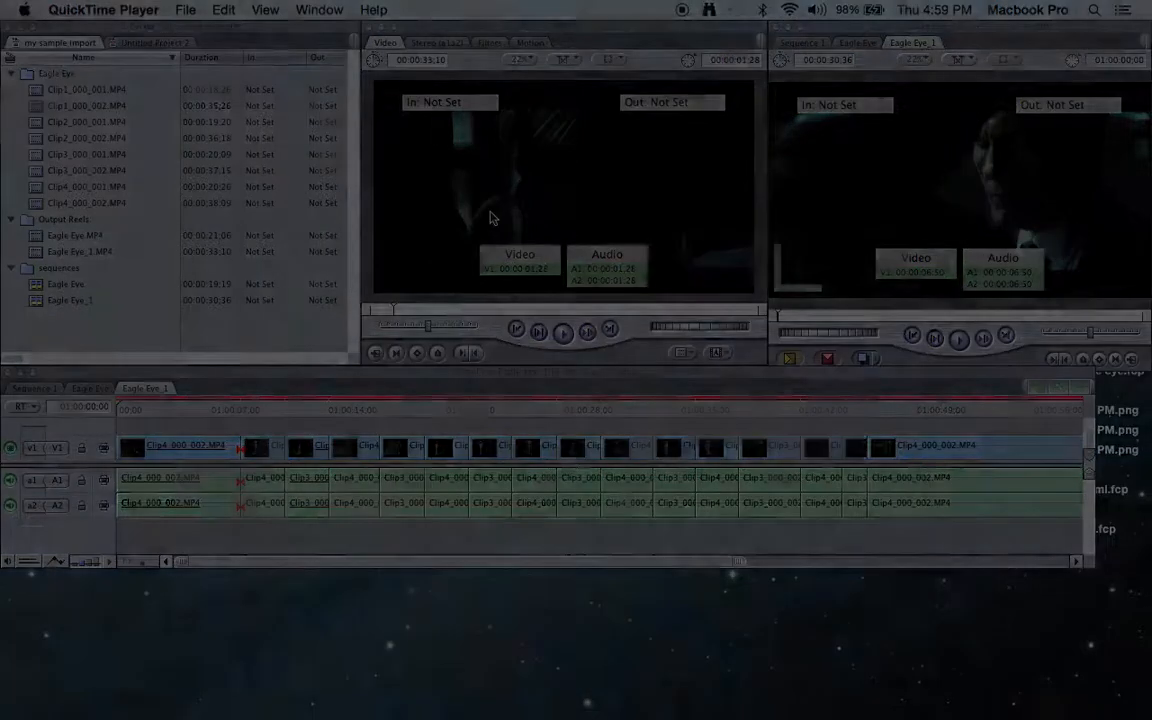